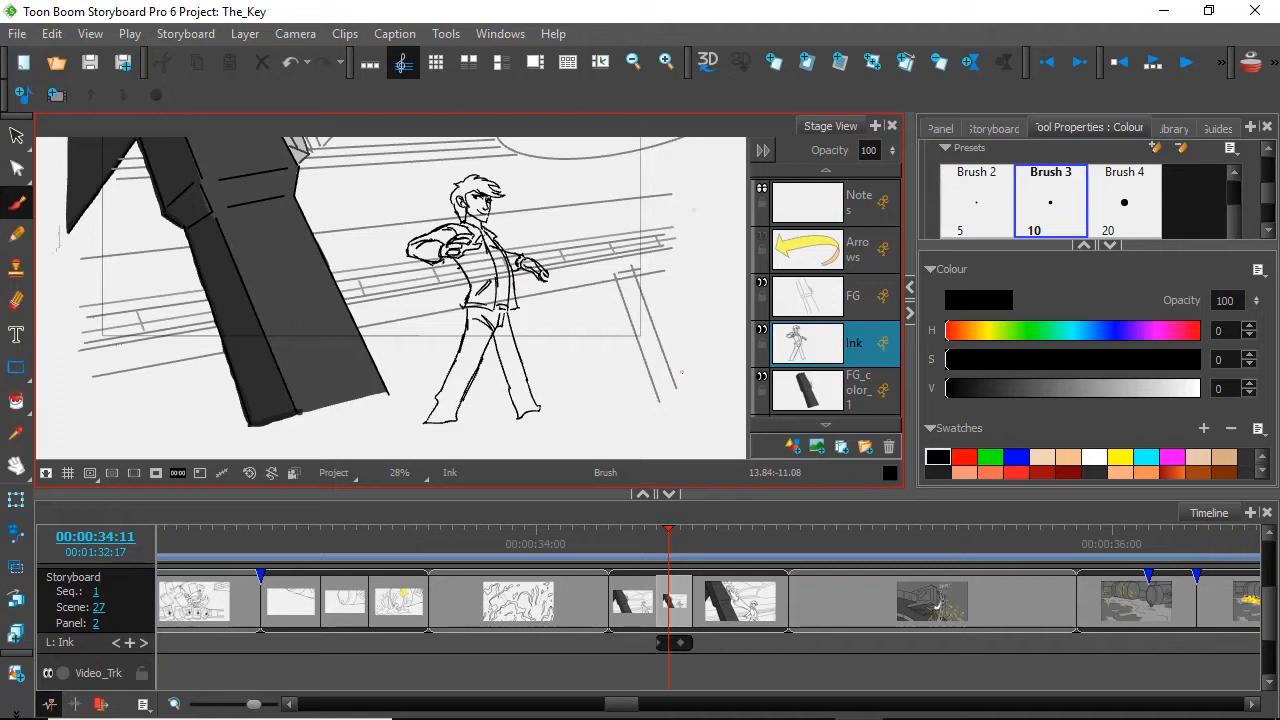
Generate an auto-matte for the Ink layer with a radius of 30 and a custom white matte colour.
click(248, 35)
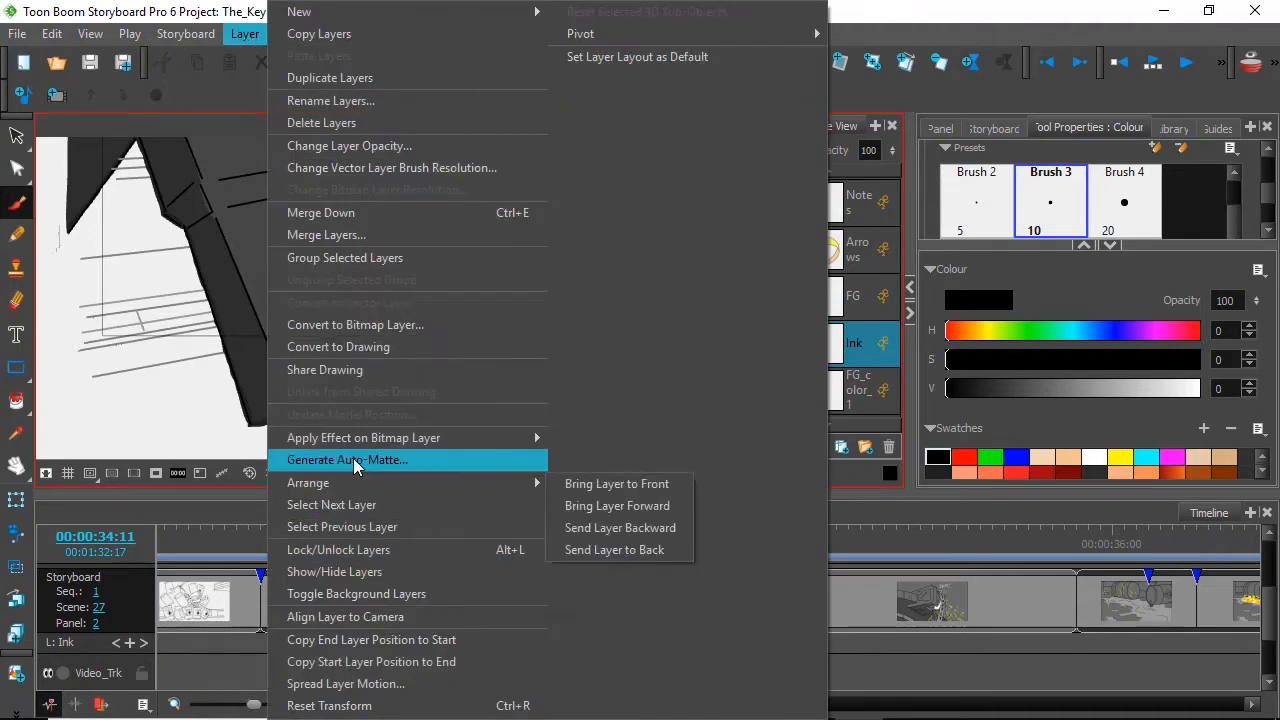
click(353, 458)
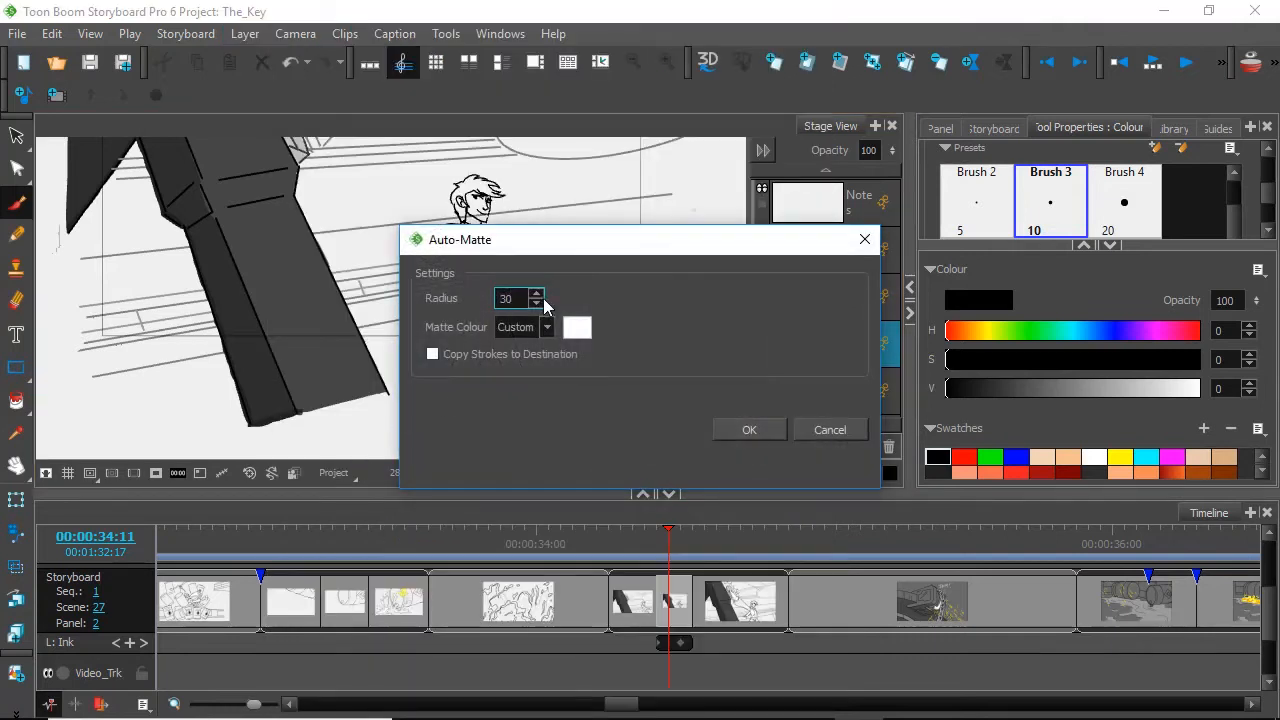
click(579, 331)
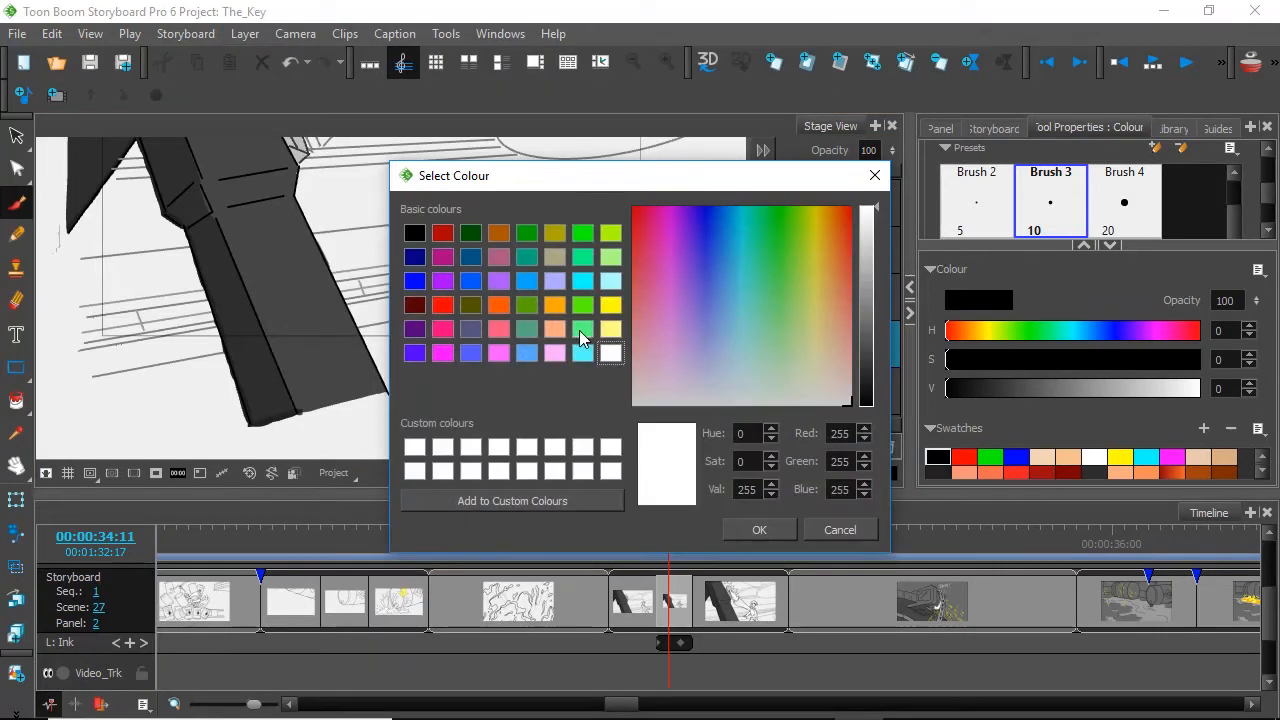
click(759, 530)
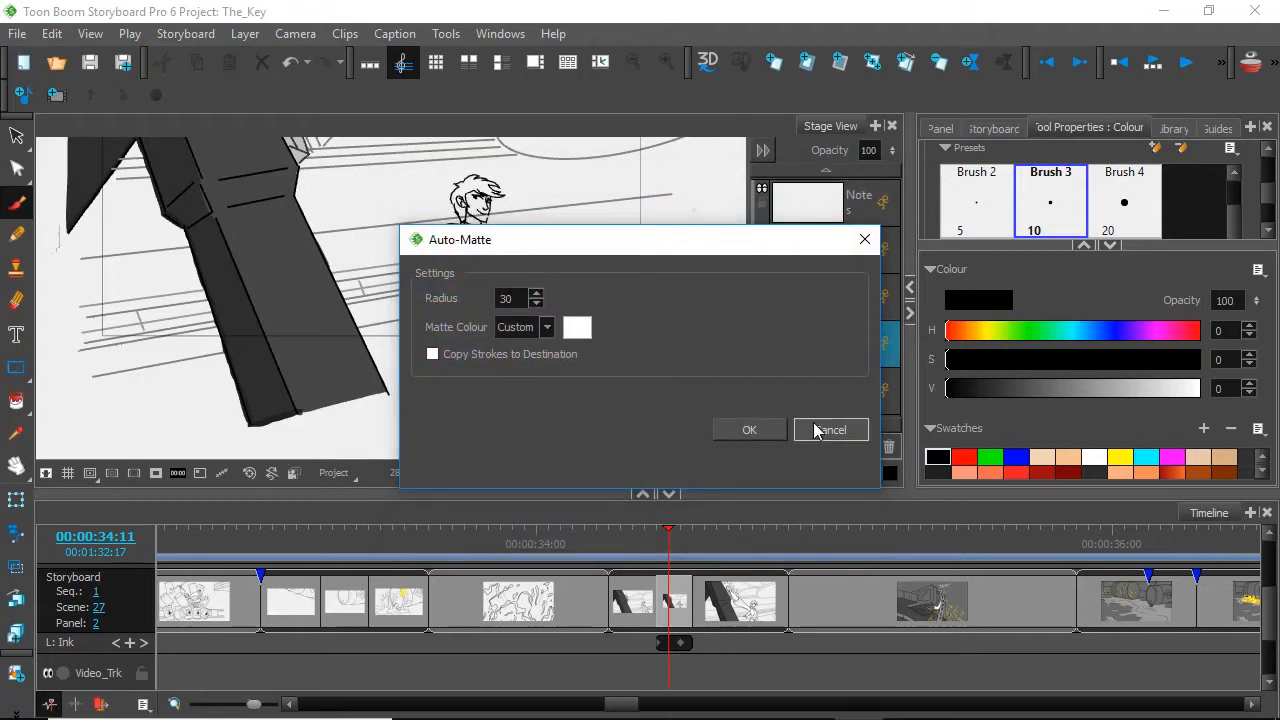
click(760, 430)
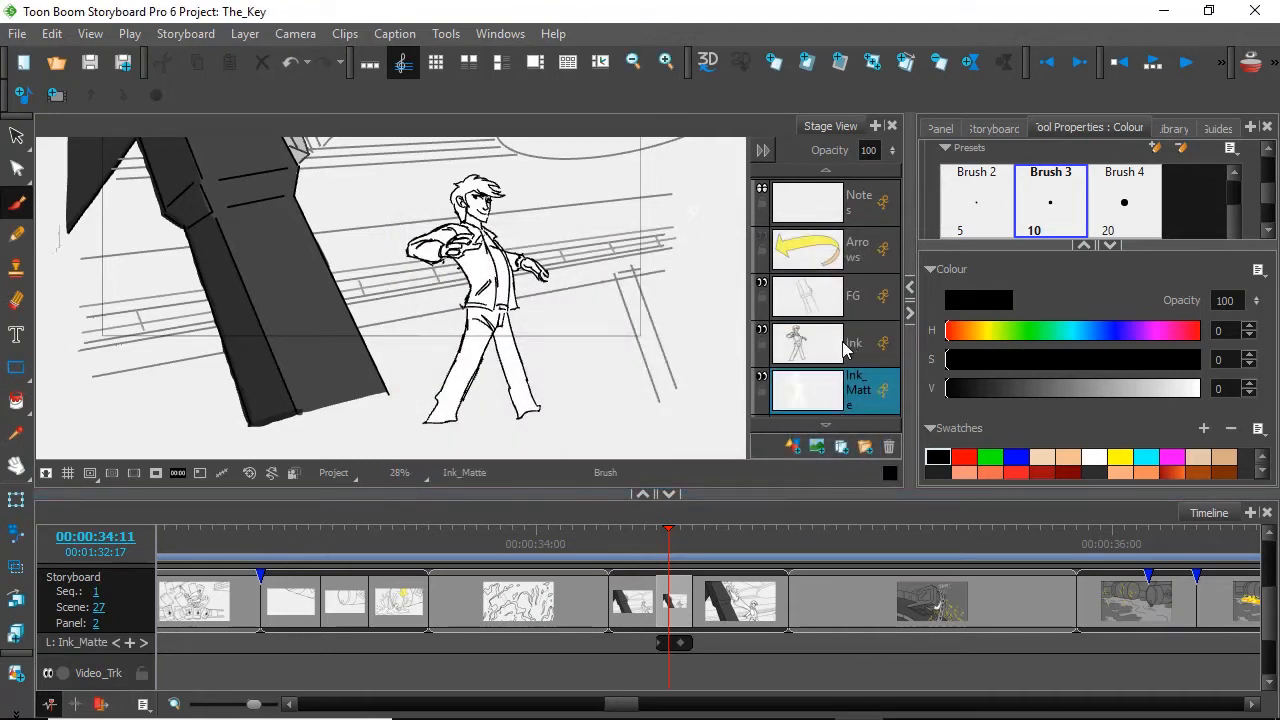
Toggle the Ink and Ink_Matte layers off and on to compare the line art with its matte.
click(762, 332)
click(762, 332)
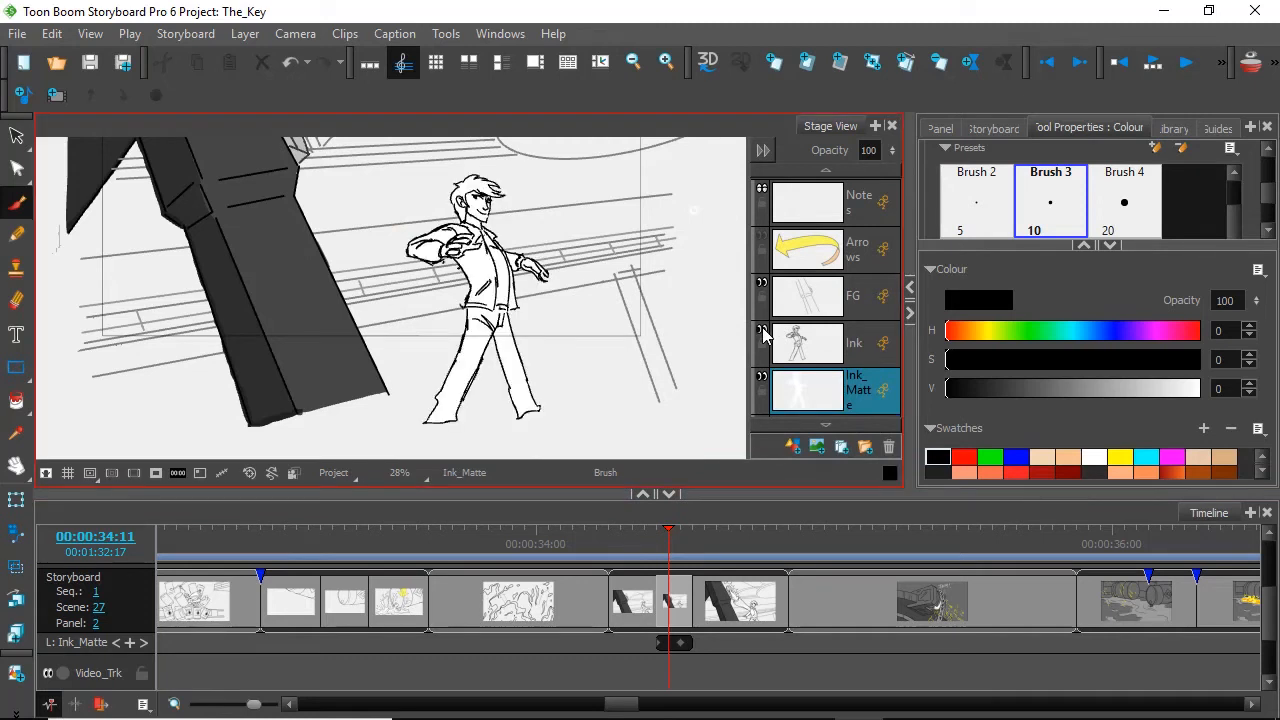
click(761, 378)
click(761, 380)
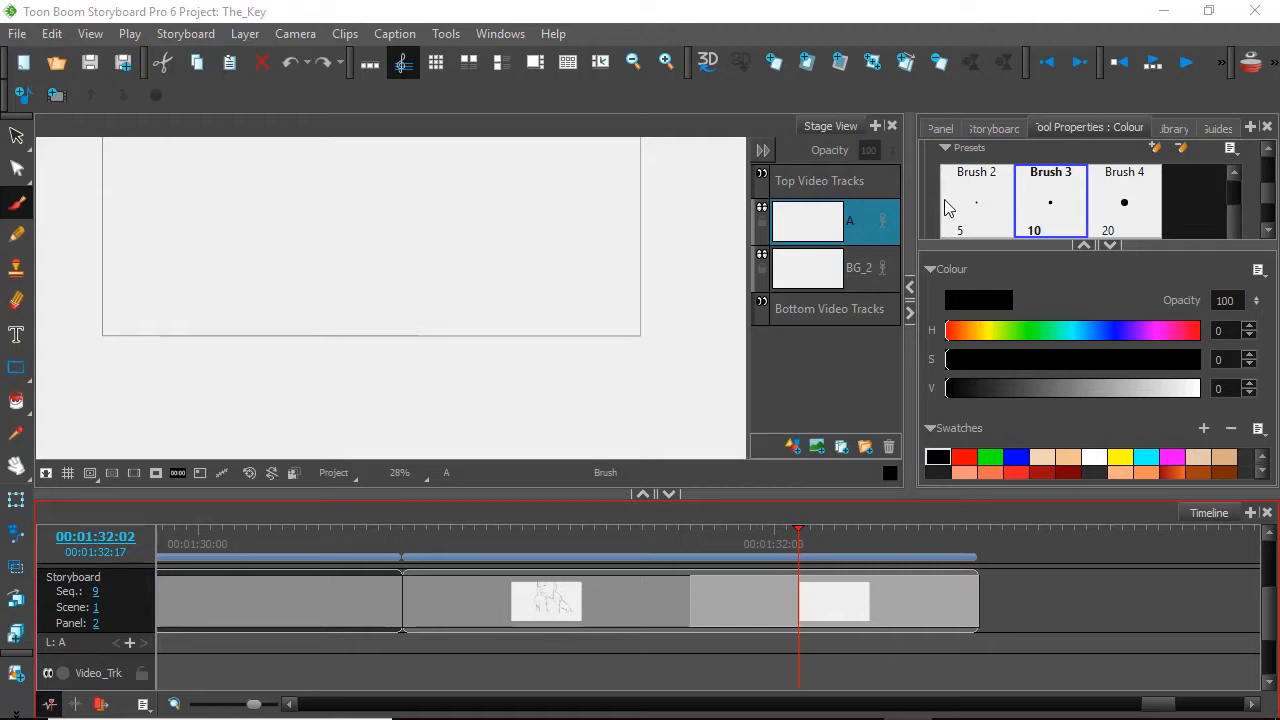
Add a new scene after the last scene of the storyboard and move the playhead into it.
click(838, 64)
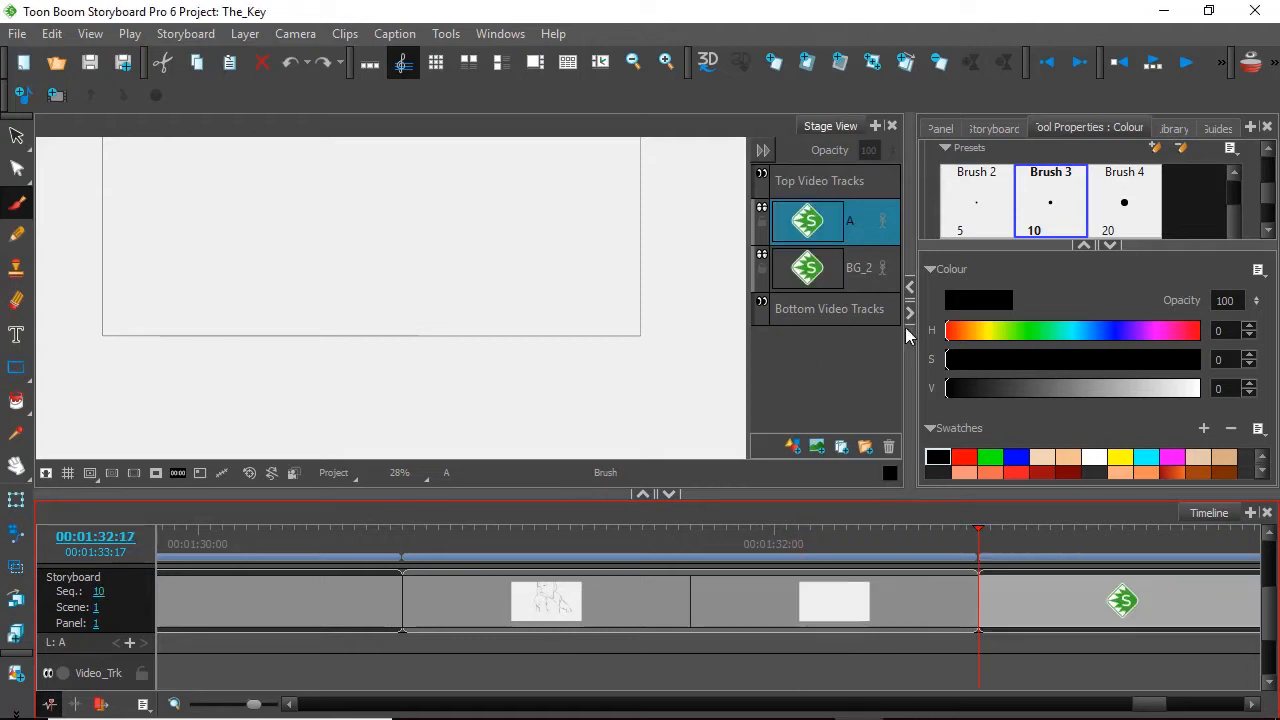
click(1074, 540)
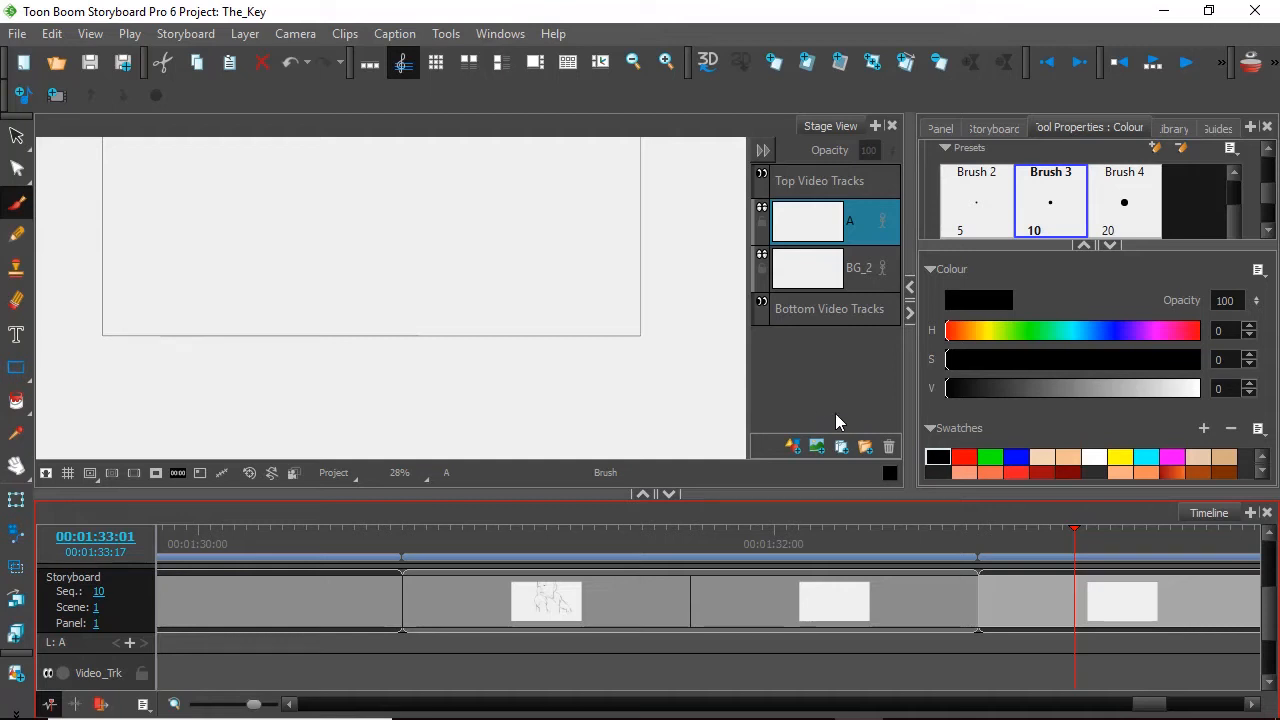
Go to the first panel of sequence 9 and examine its Rough_1, Rough_2 and BG_1 group layers.
click(635, 539)
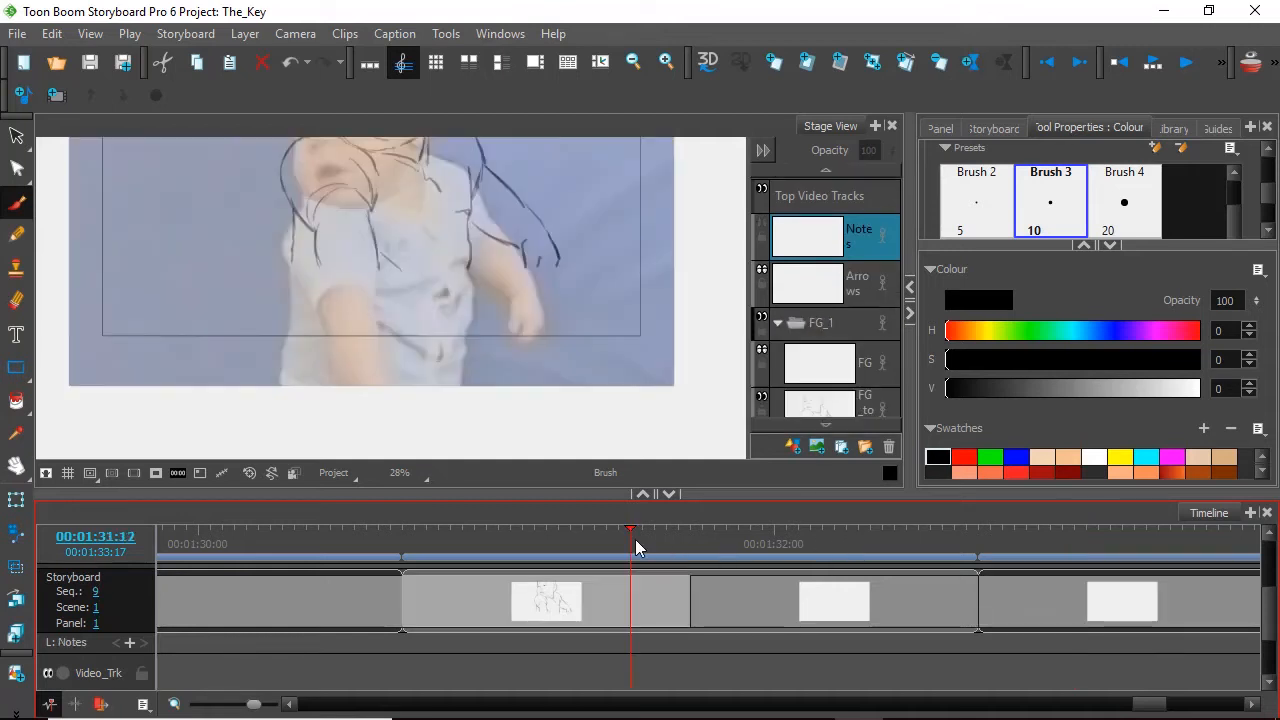
scroll(854, 422, down, 5)
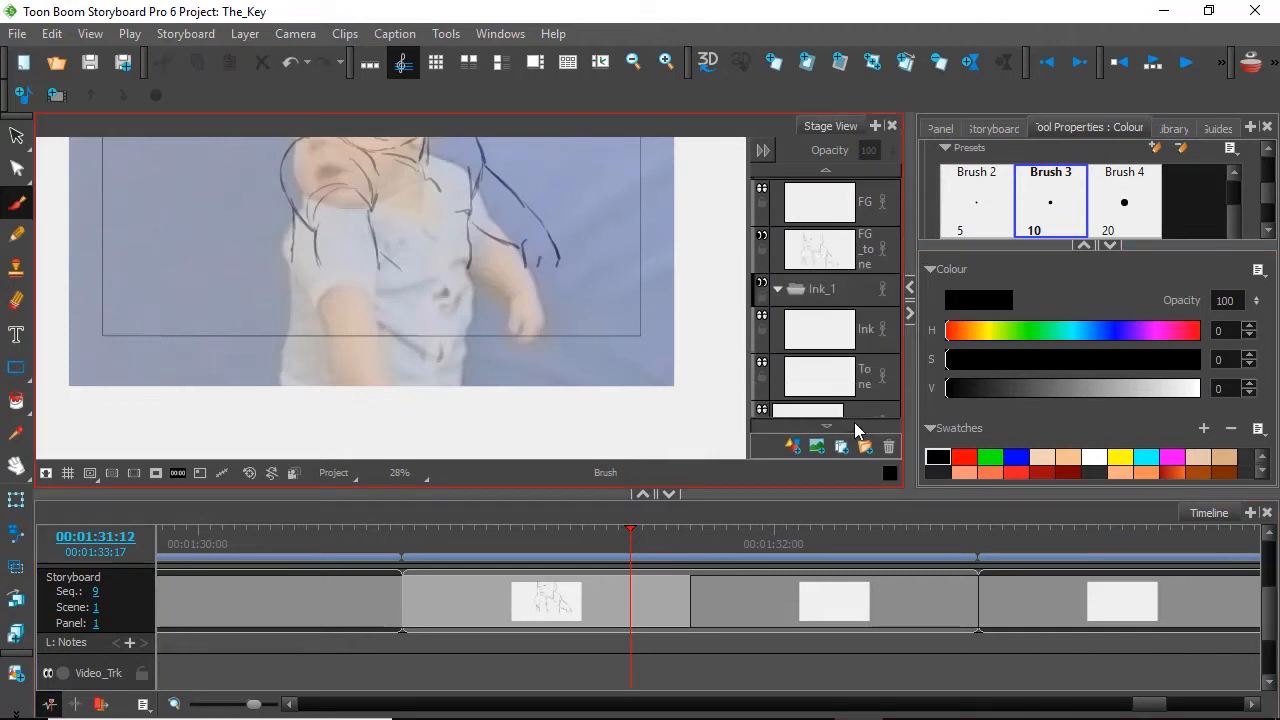
scroll(854, 422, down, 3)
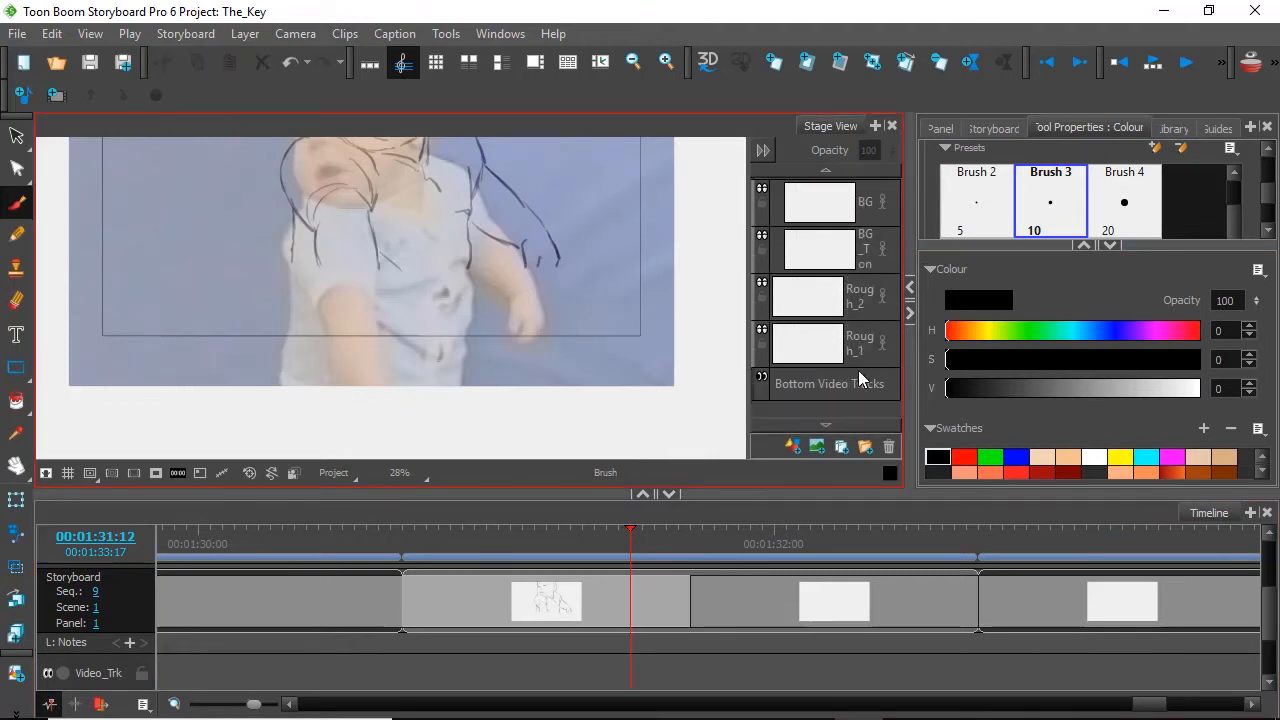
click(857, 343)
click(866, 307)
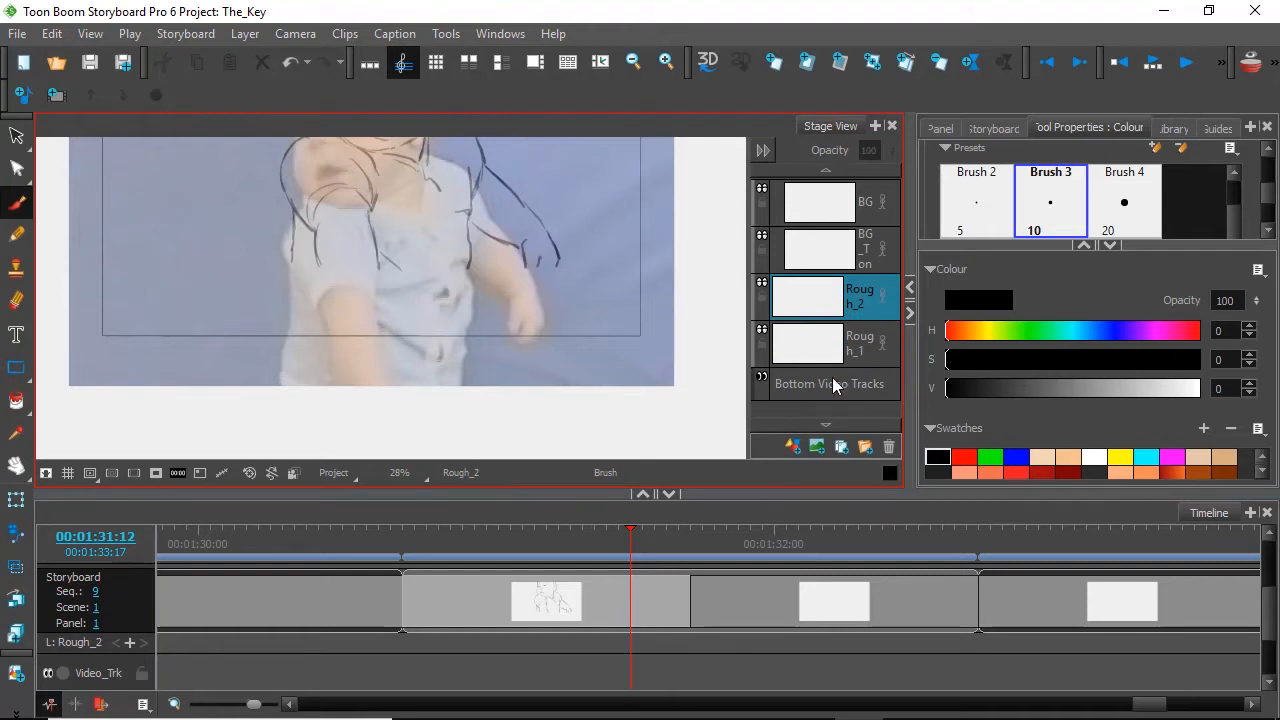
scroll(869, 194, up, 3)
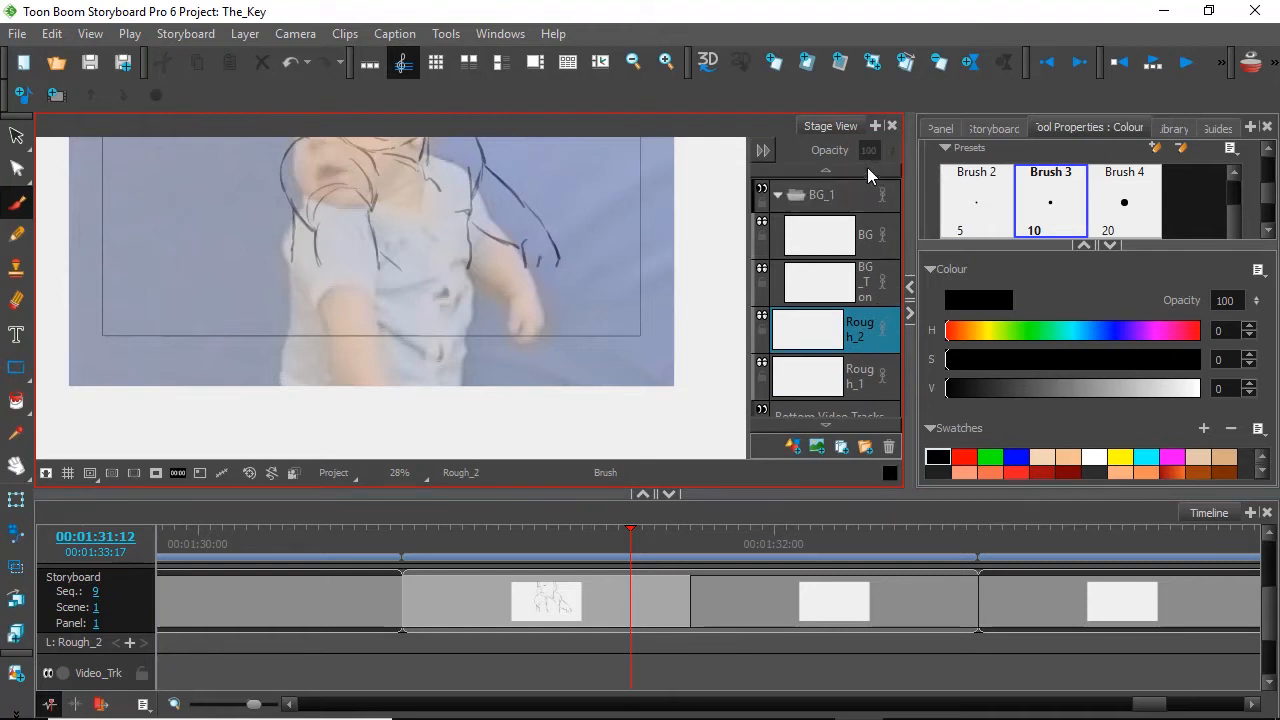
click(838, 298)
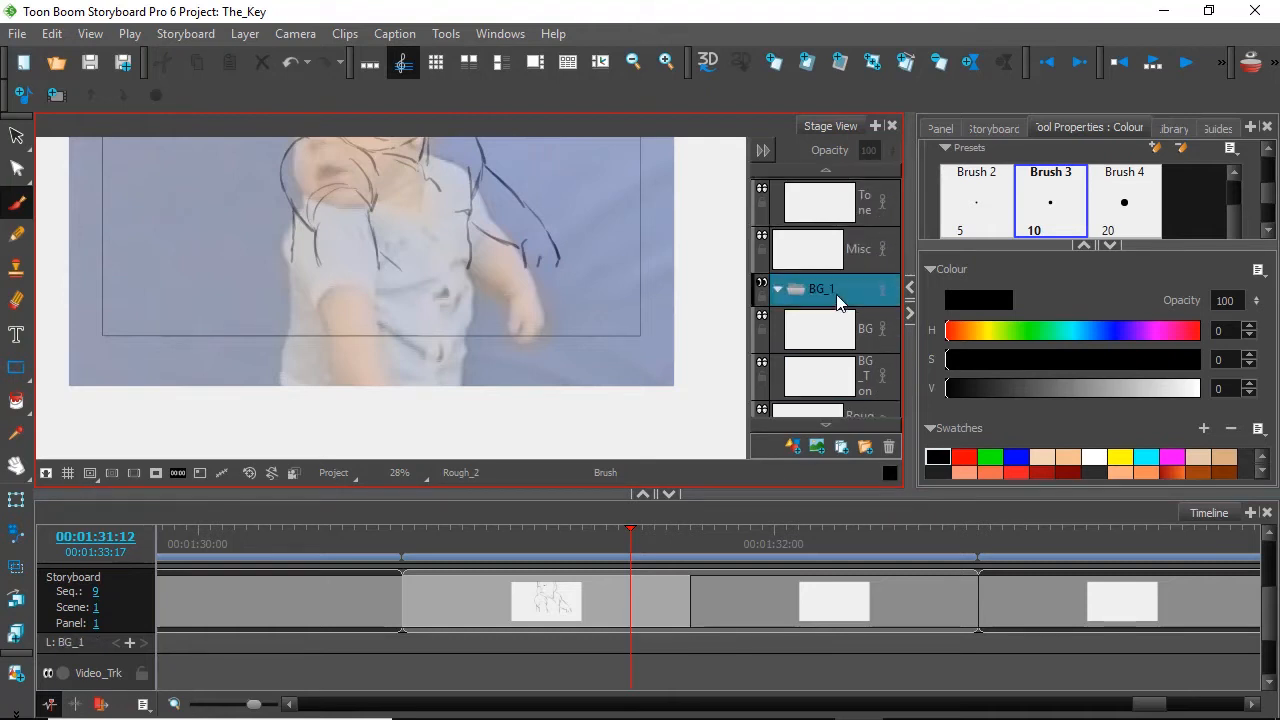
click(863, 338)
click(876, 384)
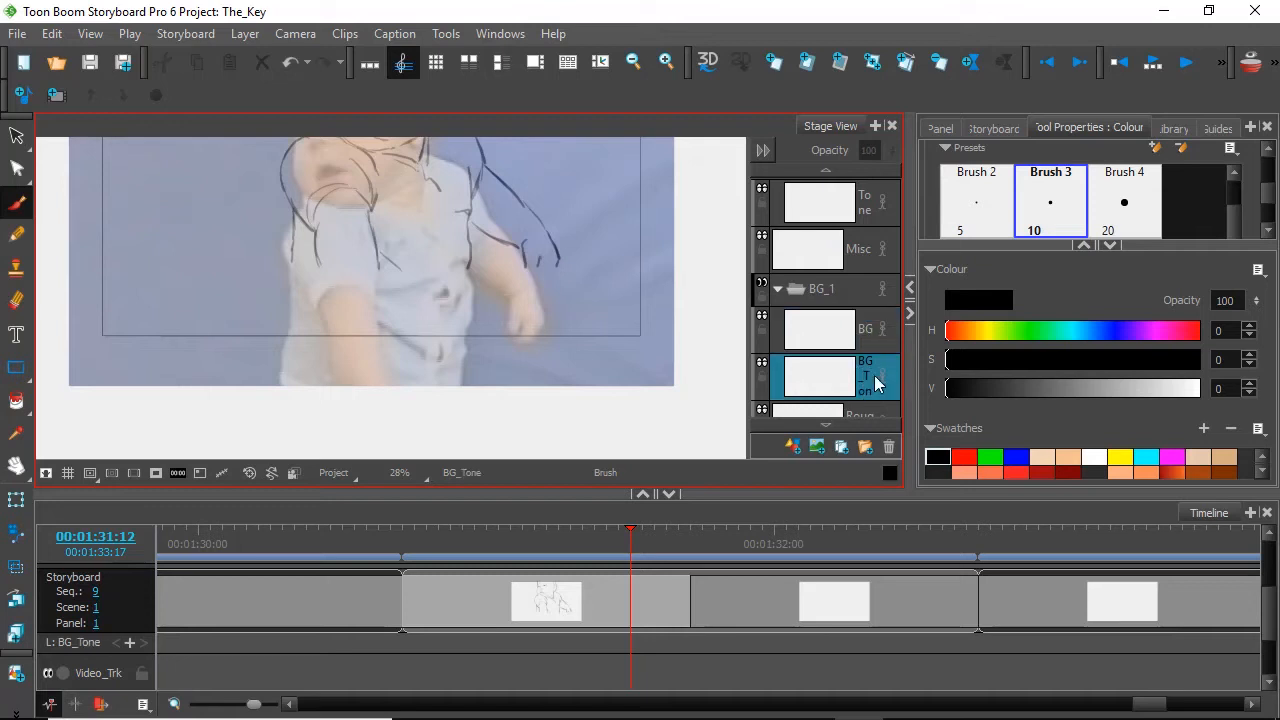
Examine the panel's remaining layers: the Ink_1 group, Misc, the FG_1 group, Arrows and Notes.
scroll(855, 180, up, 2)
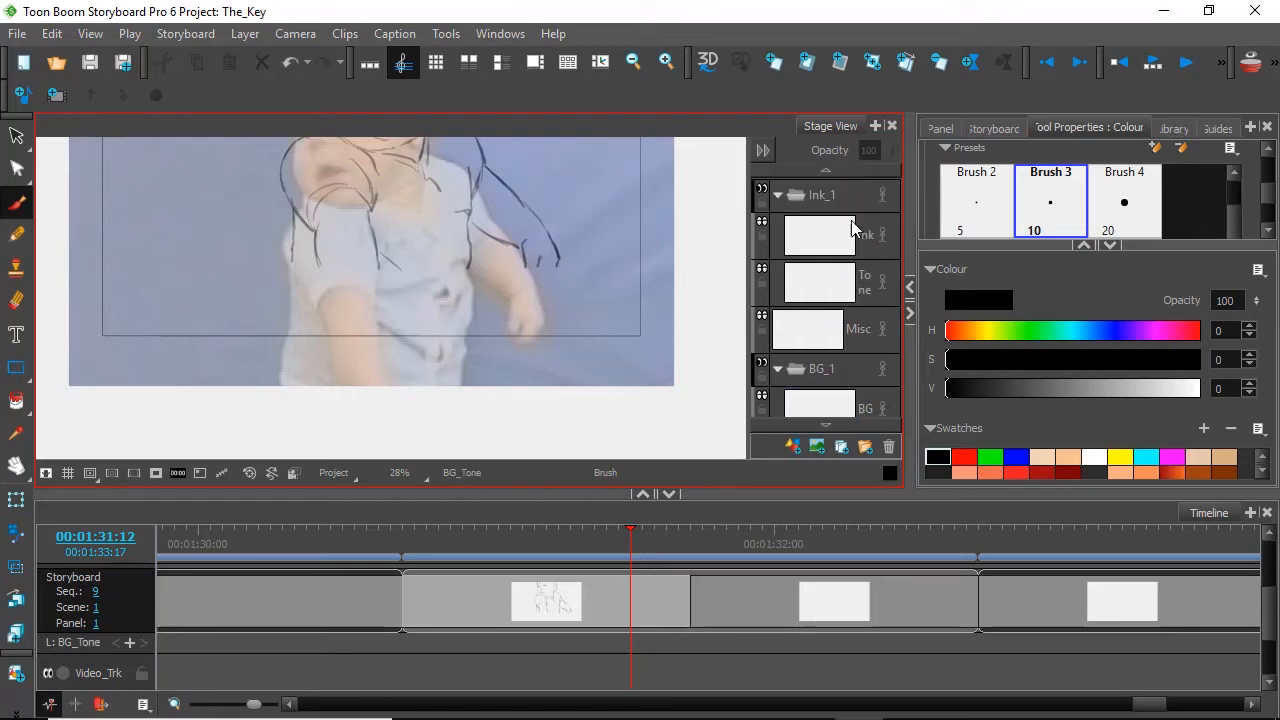
click(849, 202)
click(866, 245)
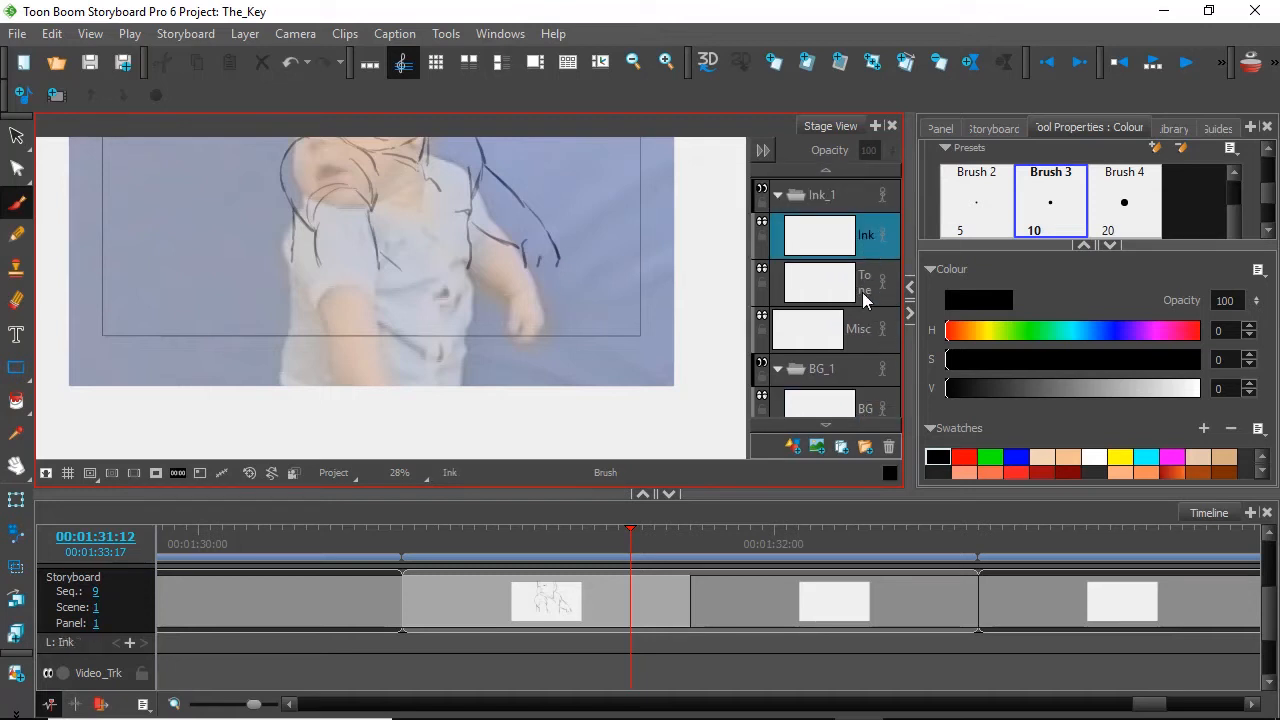
click(862, 290)
click(858, 338)
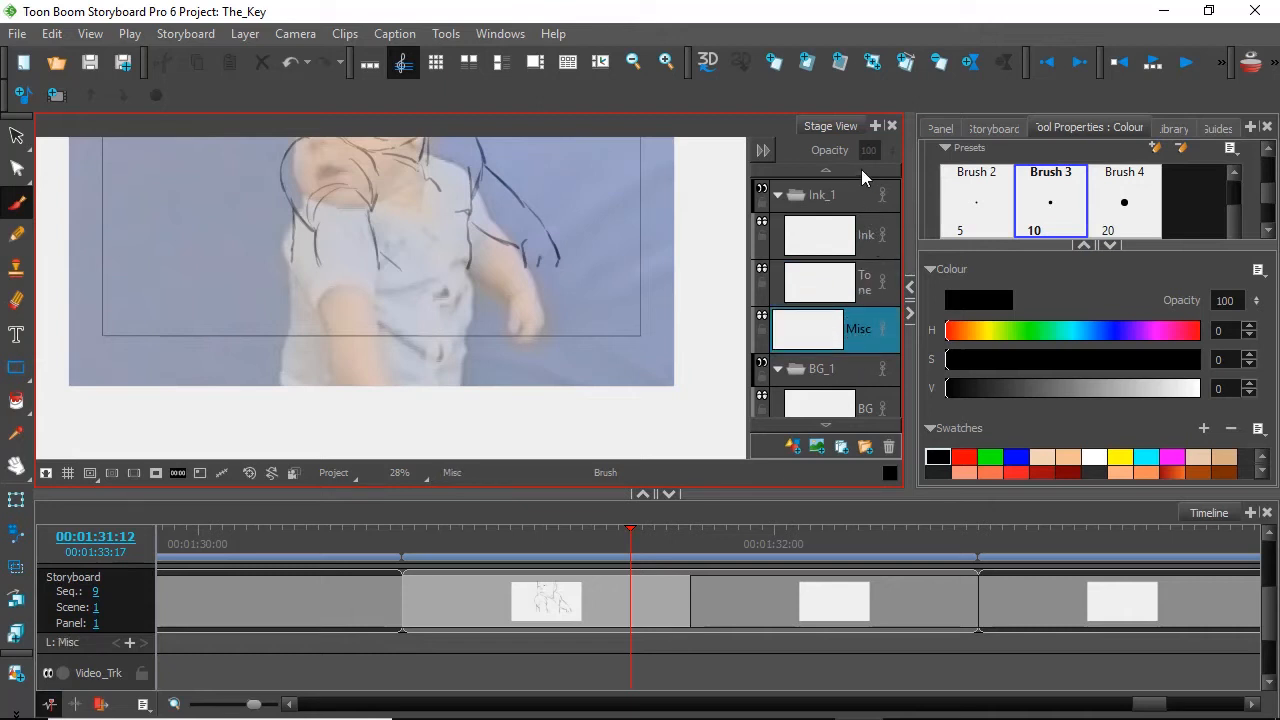
scroll(861, 168, up, 3)
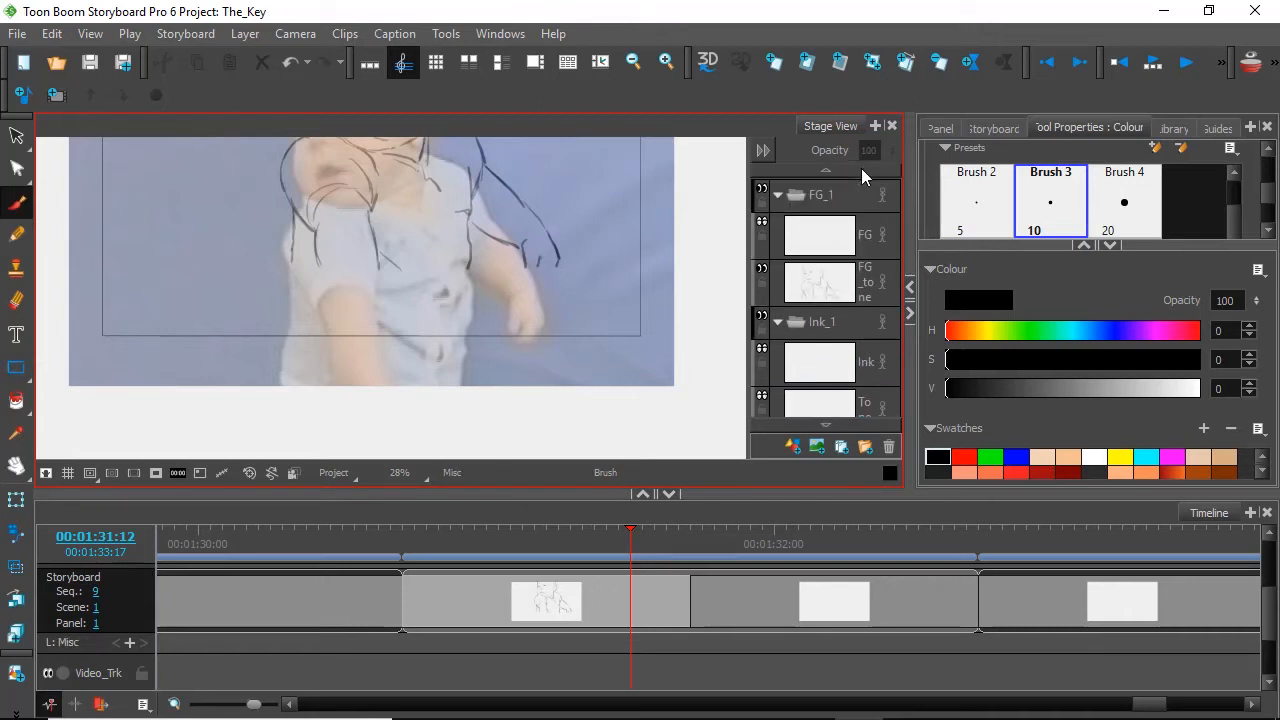
click(846, 244)
click(865, 286)
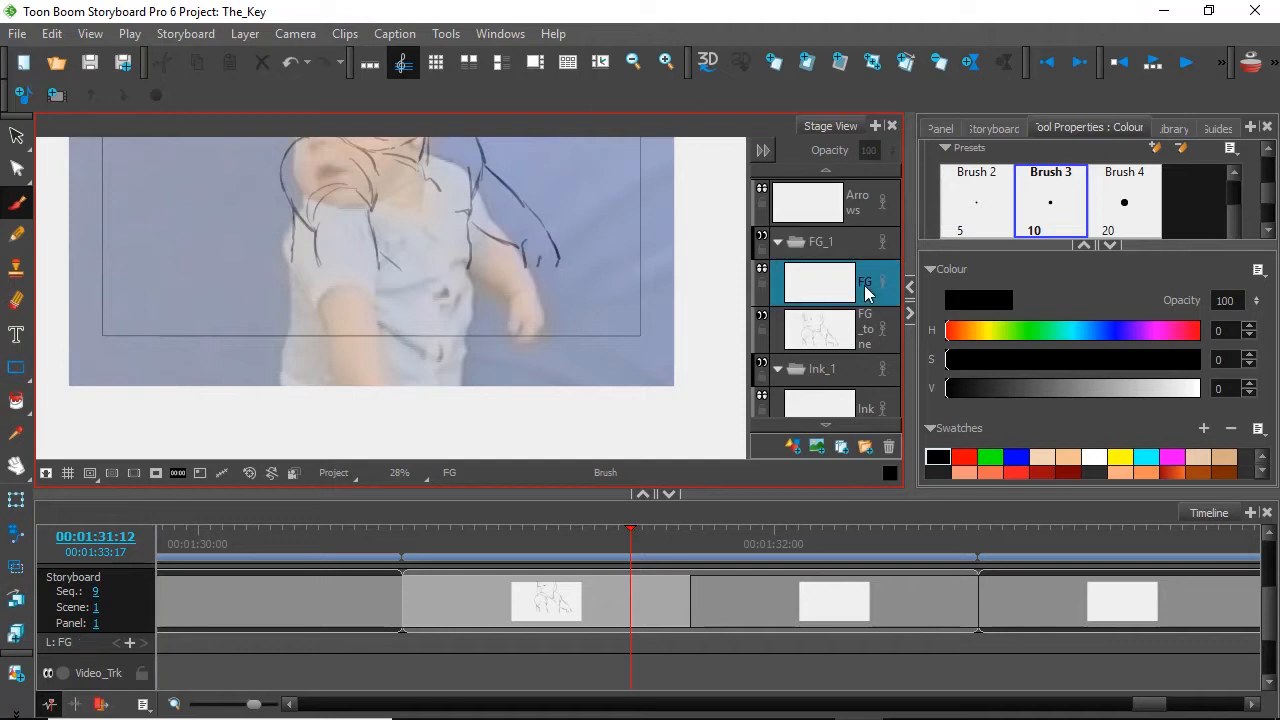
click(866, 336)
scroll(868, 166, up, 2)
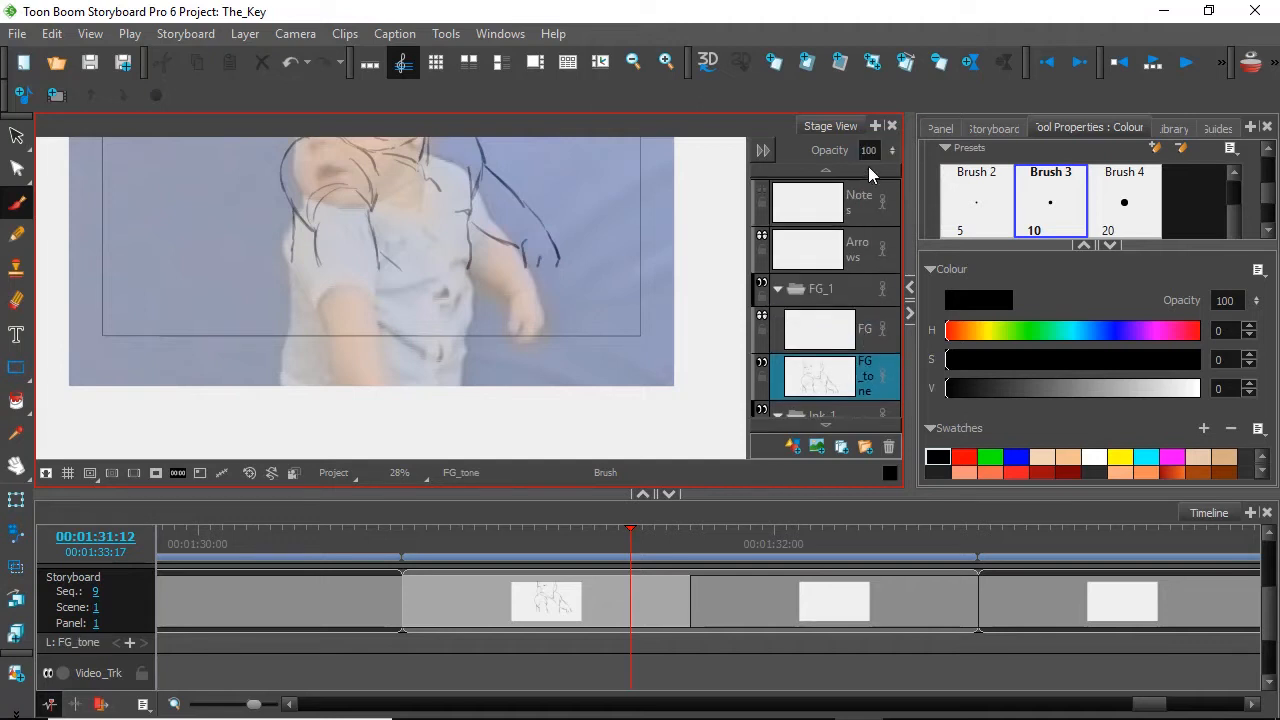
click(866, 289)
click(858, 249)
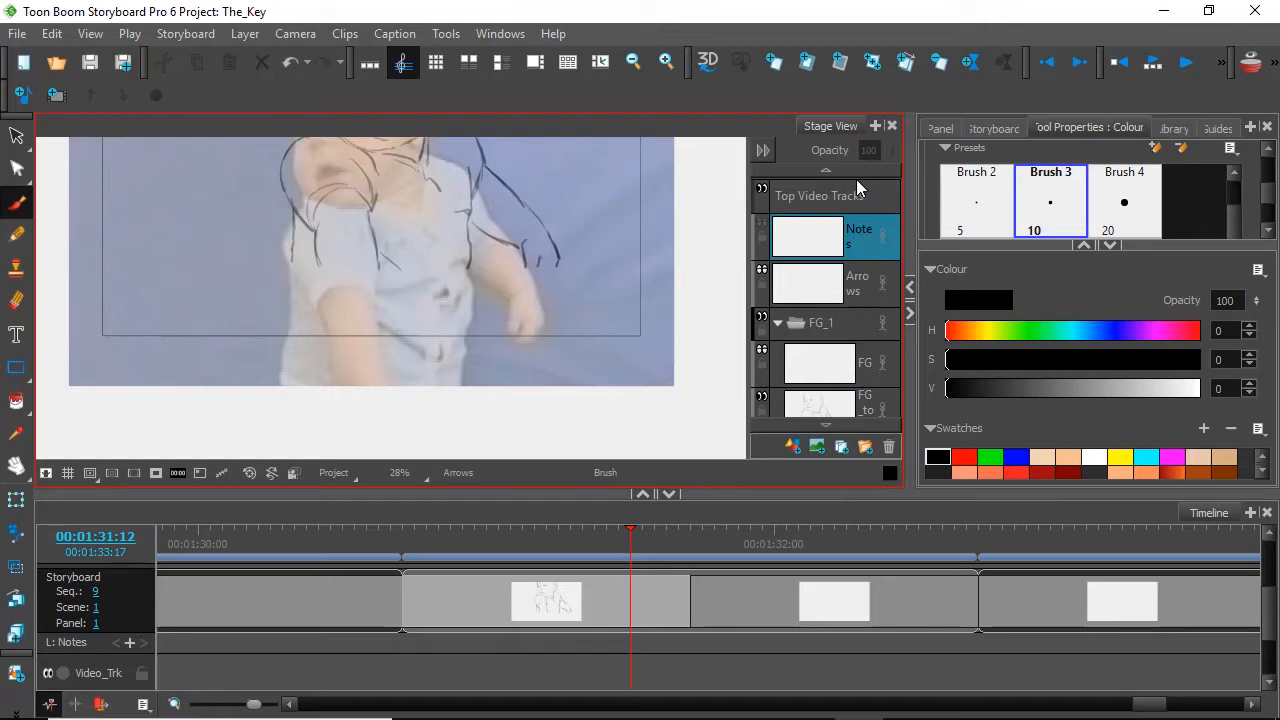
Select the Rough_1 layer and set this panel's layer layout as the project default.
scroll(854, 430, down, 1)
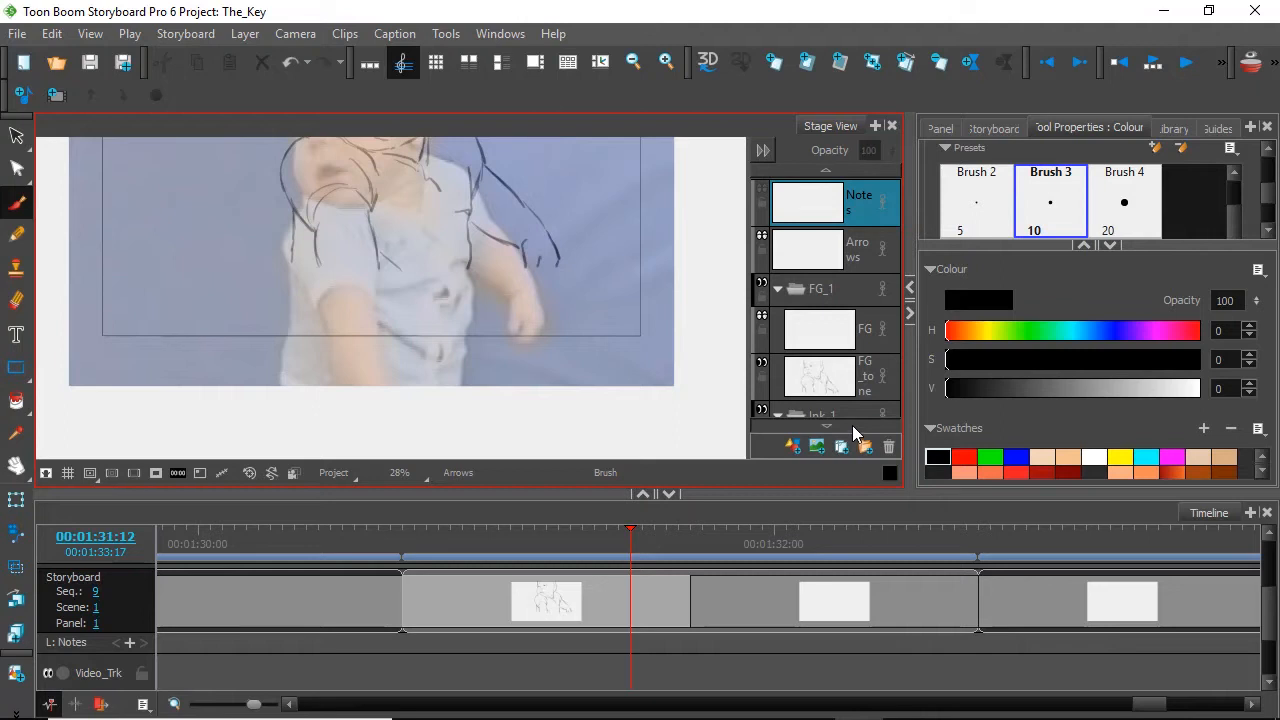
scroll(854, 430, down, 8)
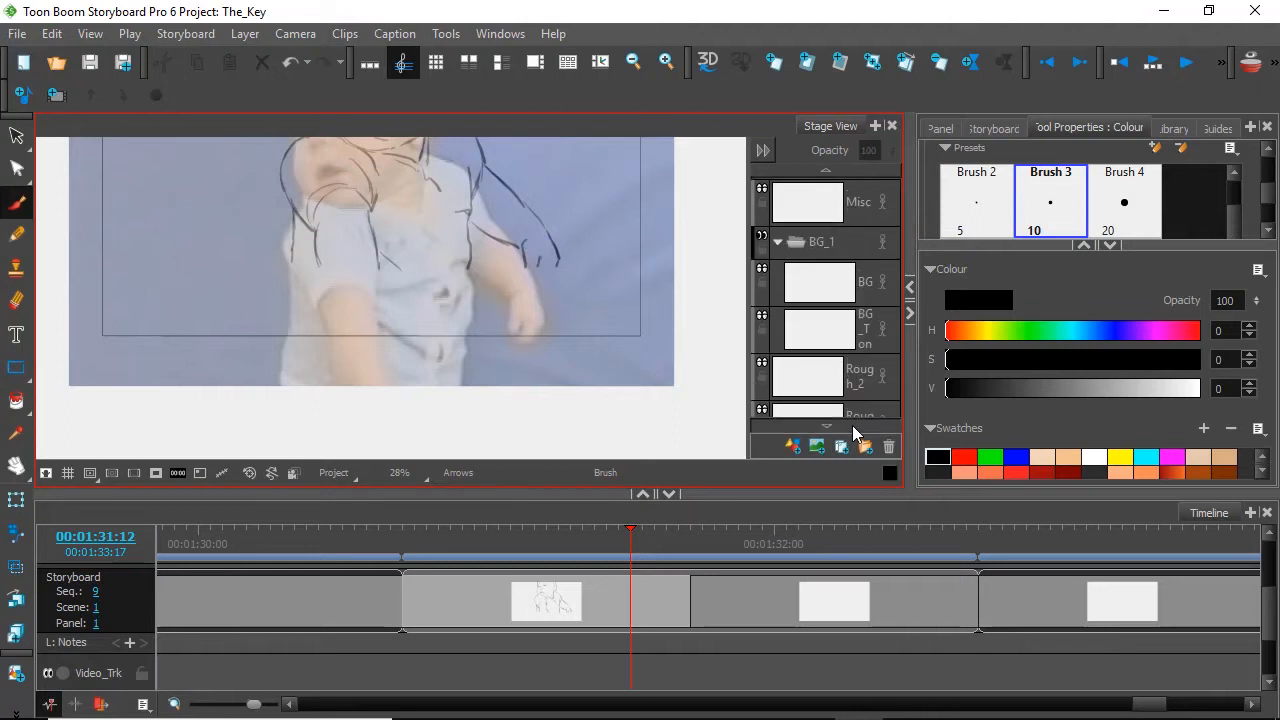
scroll(854, 432, down, 2)
click(858, 353)
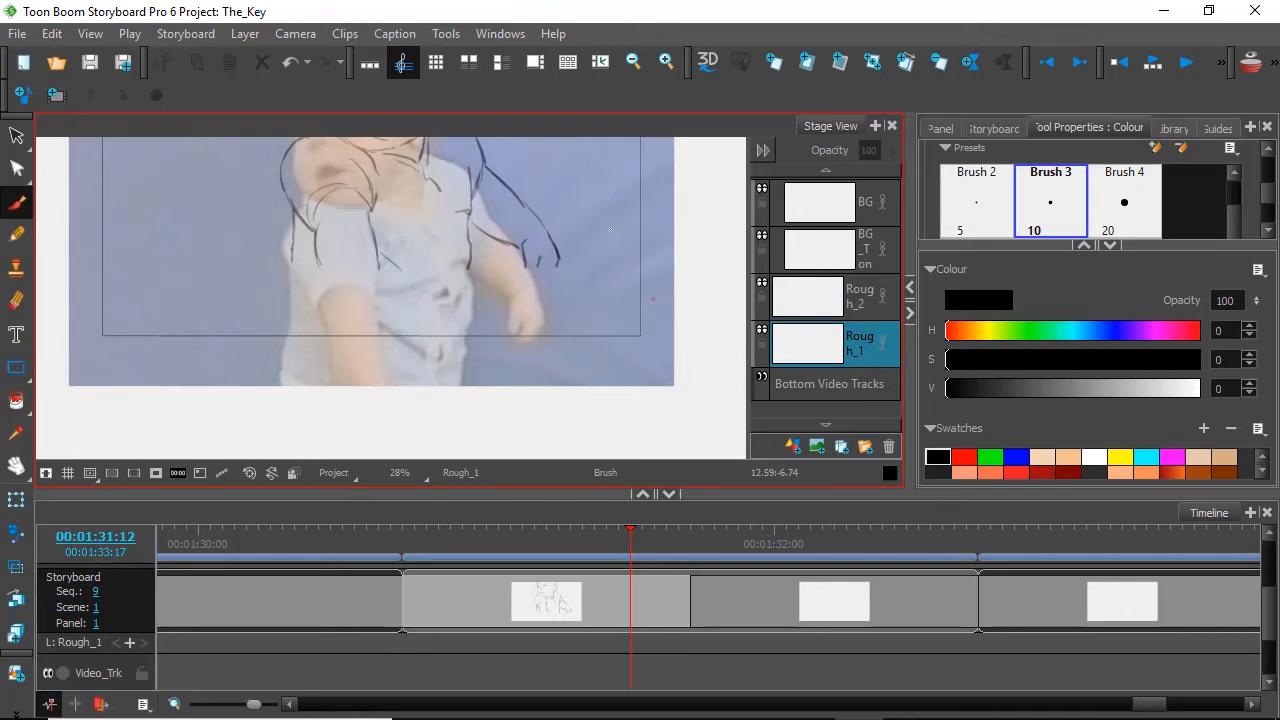
click(247, 33)
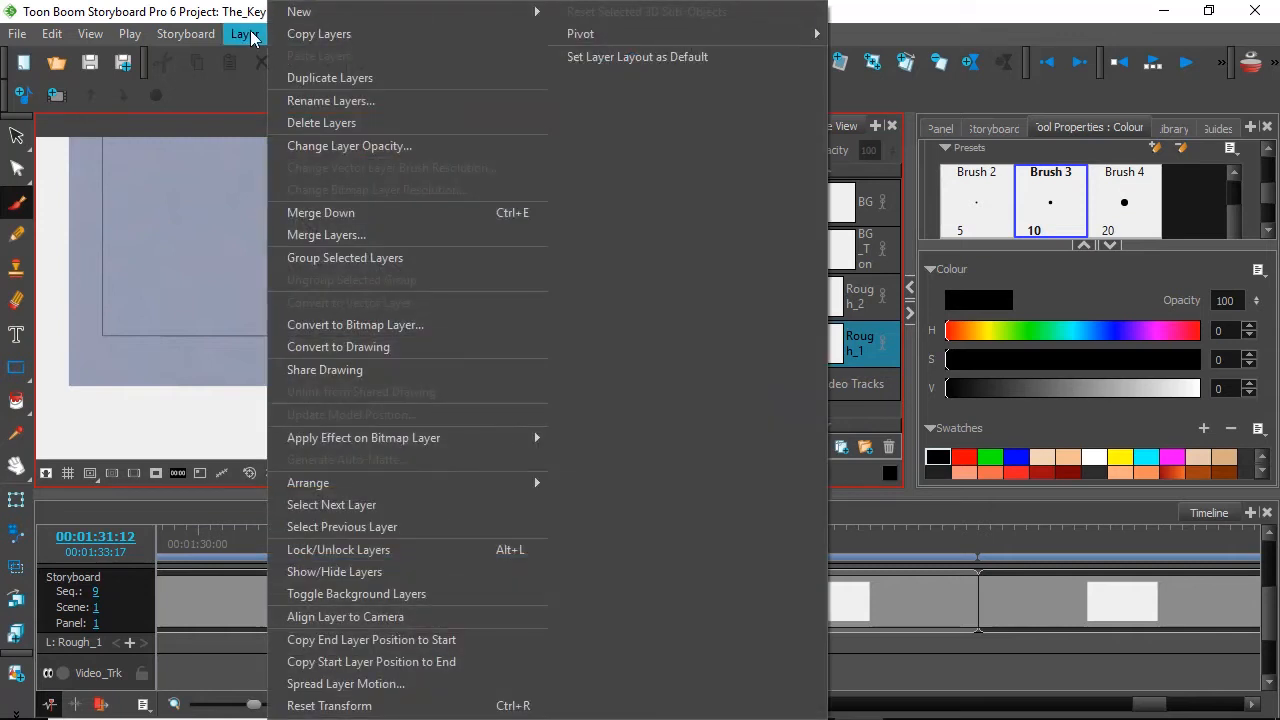
click(677, 61)
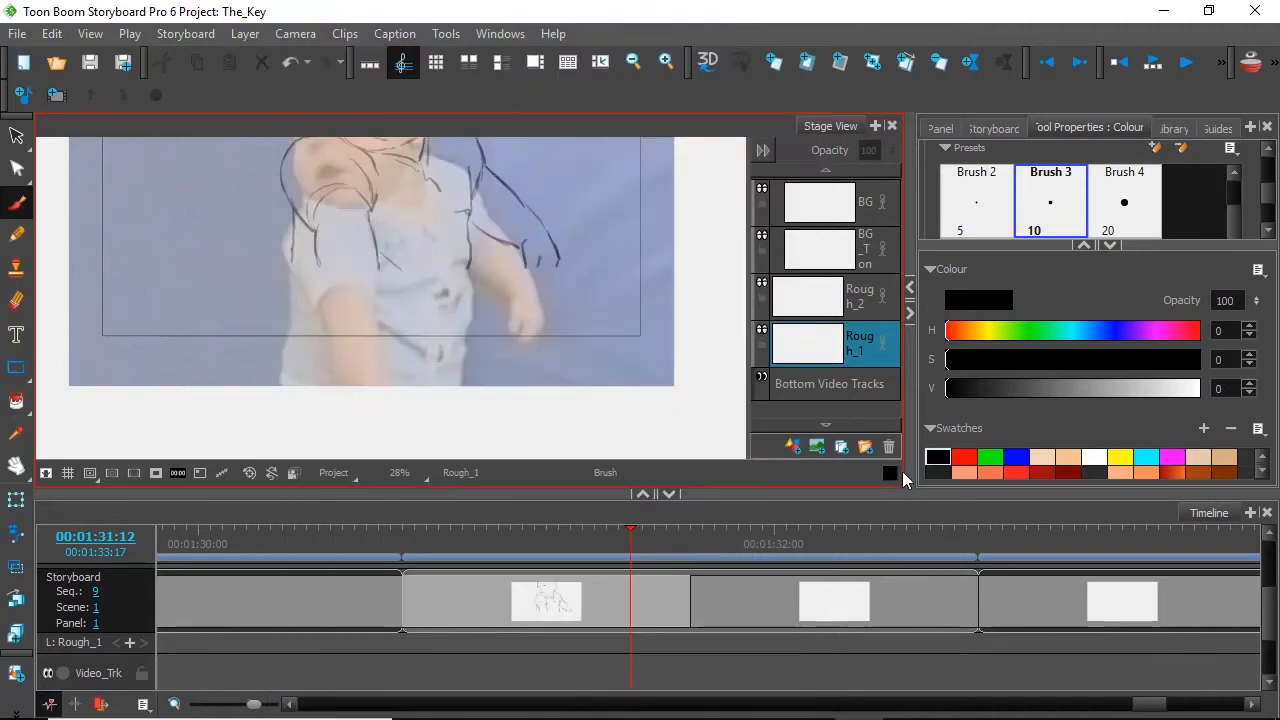
Add a new scene after the current one and check its layer stack from Notes down to Rough_1.
click(840, 62)
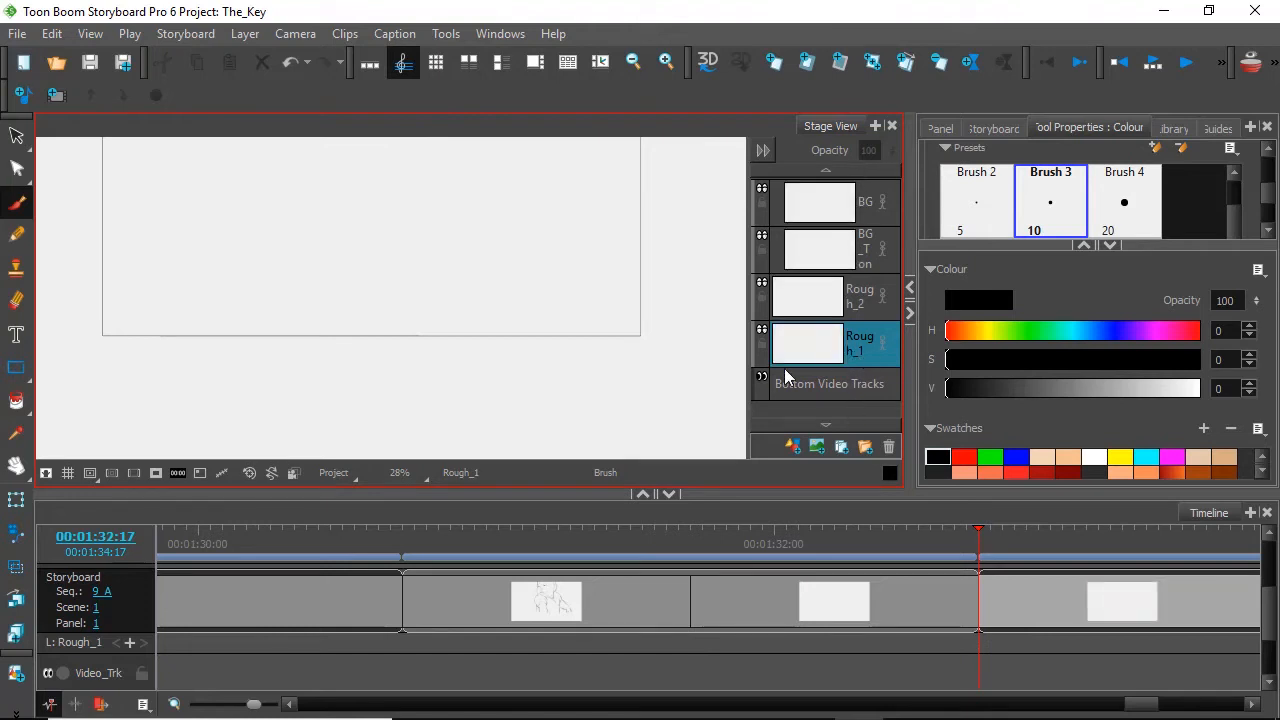
scroll(866, 169, up, 5)
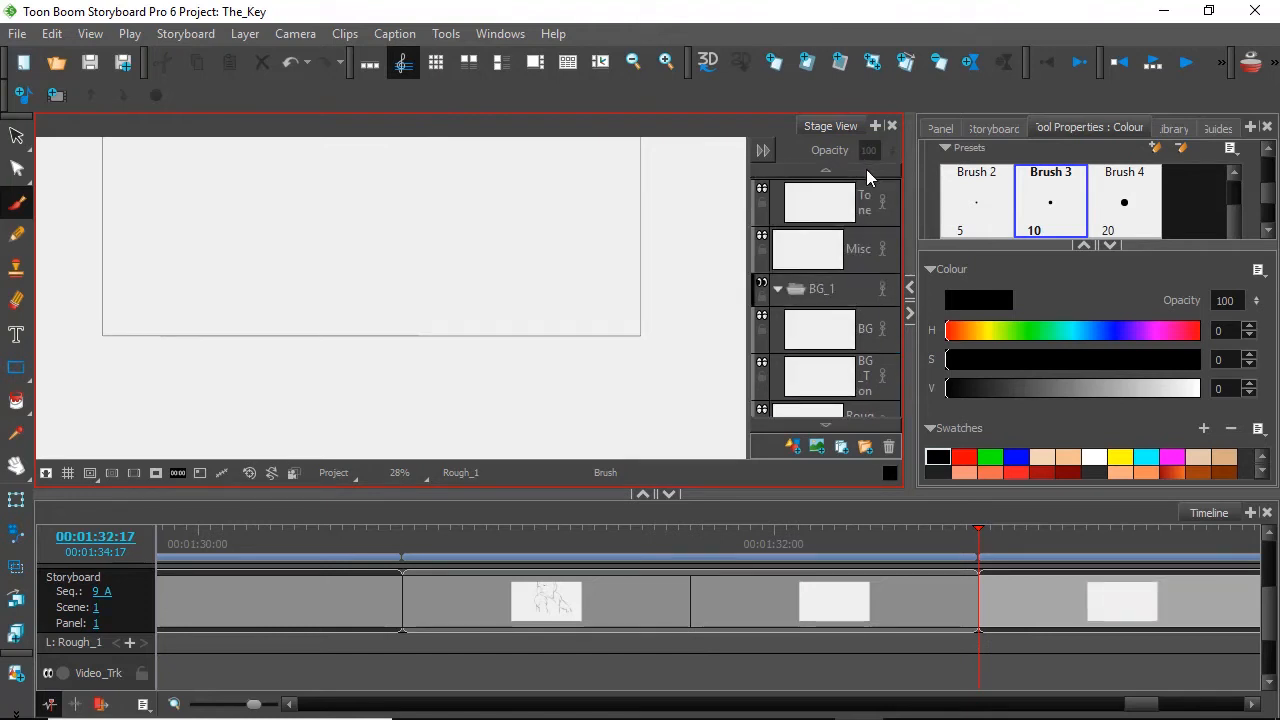
click(840, 248)
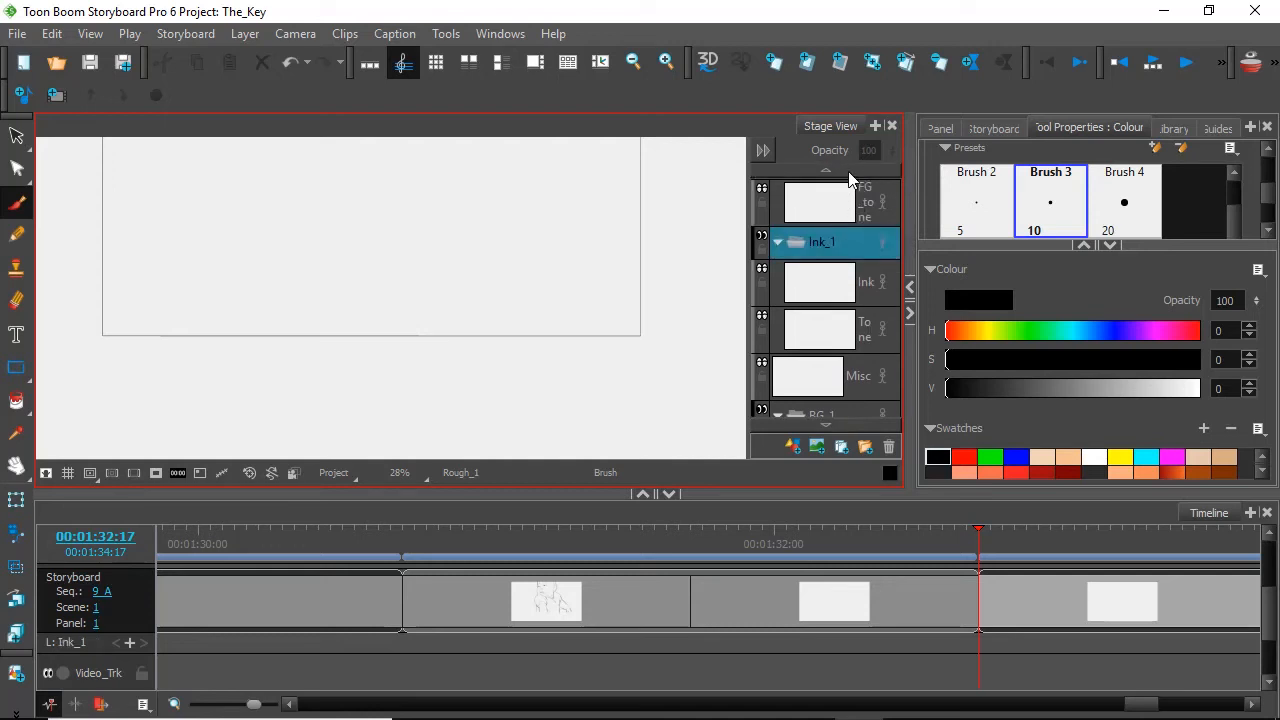
scroll(850, 175, up, 1)
scroll(857, 170, up, 4)
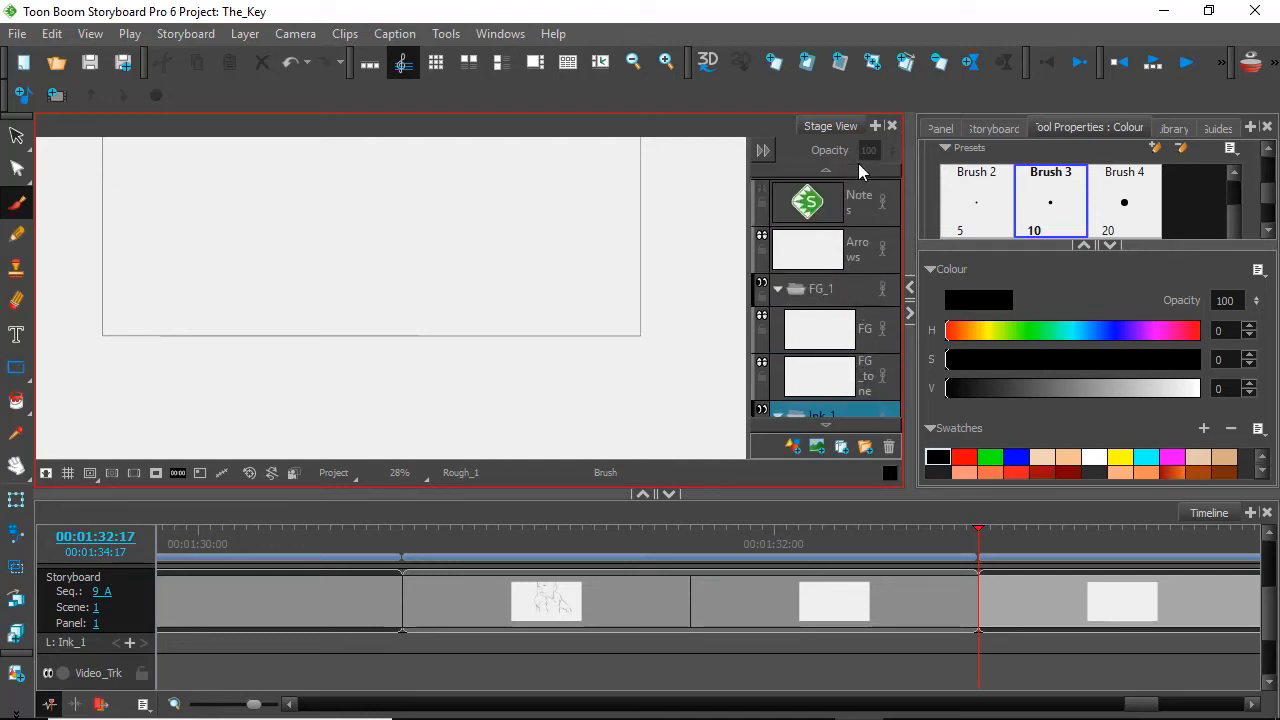
scroll(866, 420, down, 7)
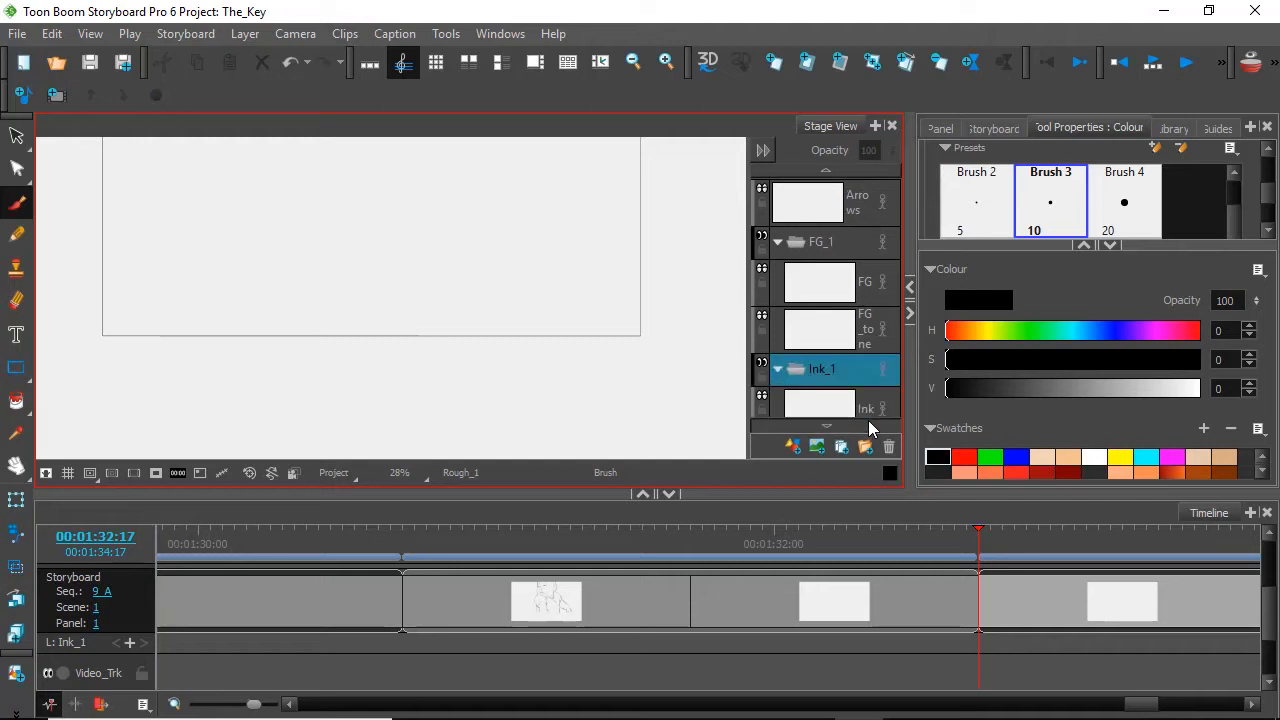
scroll(866, 420, down, 1)
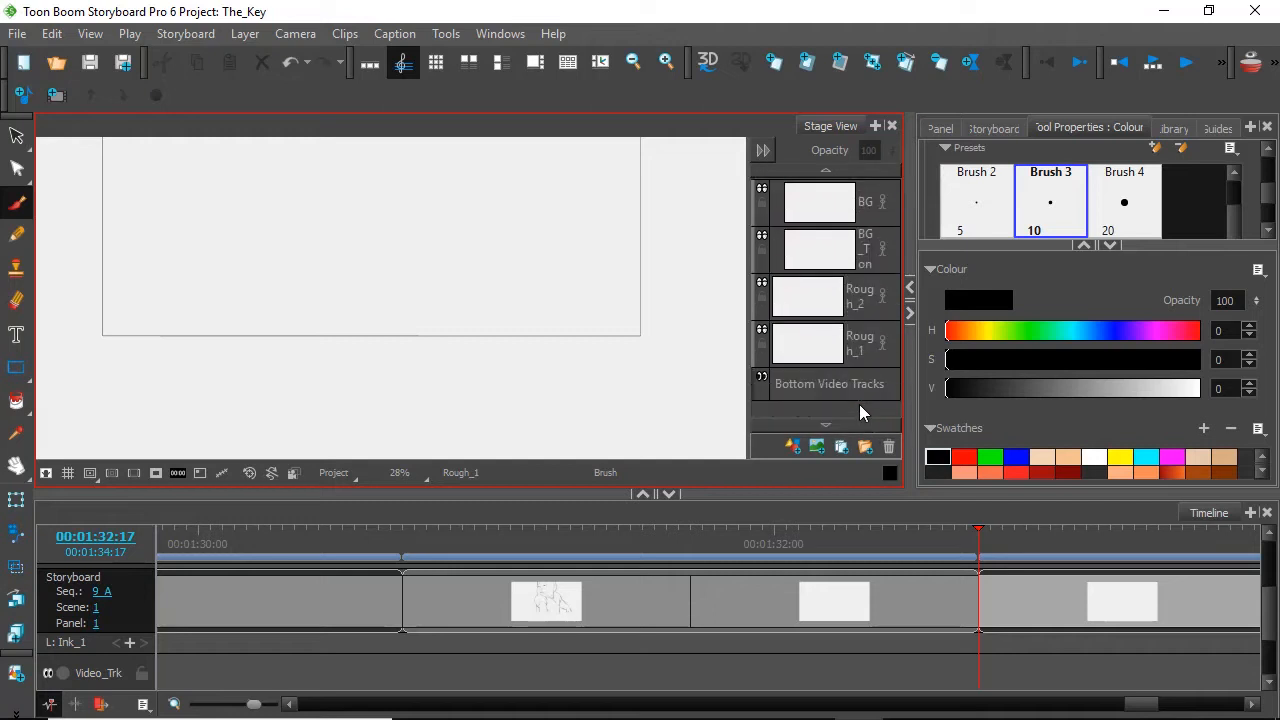
click(851, 351)
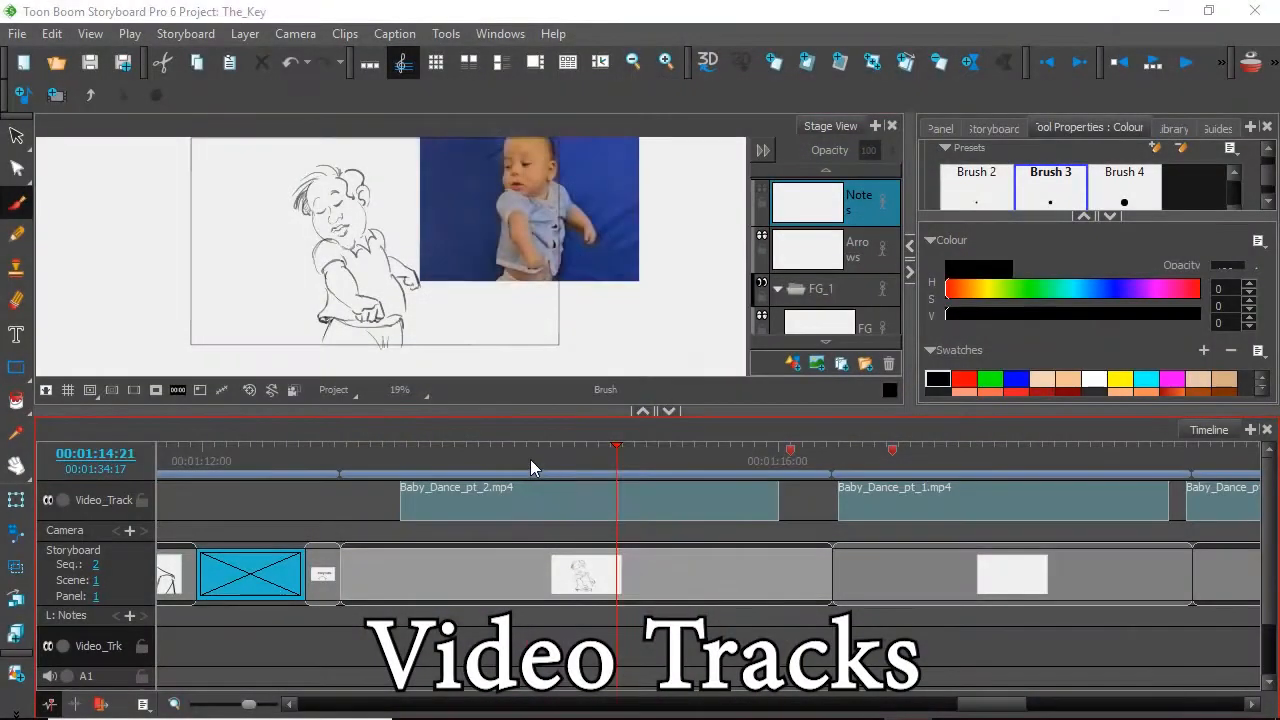
Scrub the Baby_Dance_pt_2.mp4 clip beside sequence 2's character sketch and look up the command for creating a new video track.
mouse_move(529, 466)
mouse_down()
mouse_move(486, 463)
mouse_move(751, 451)
mouse_move(531, 484)
mouse_up()
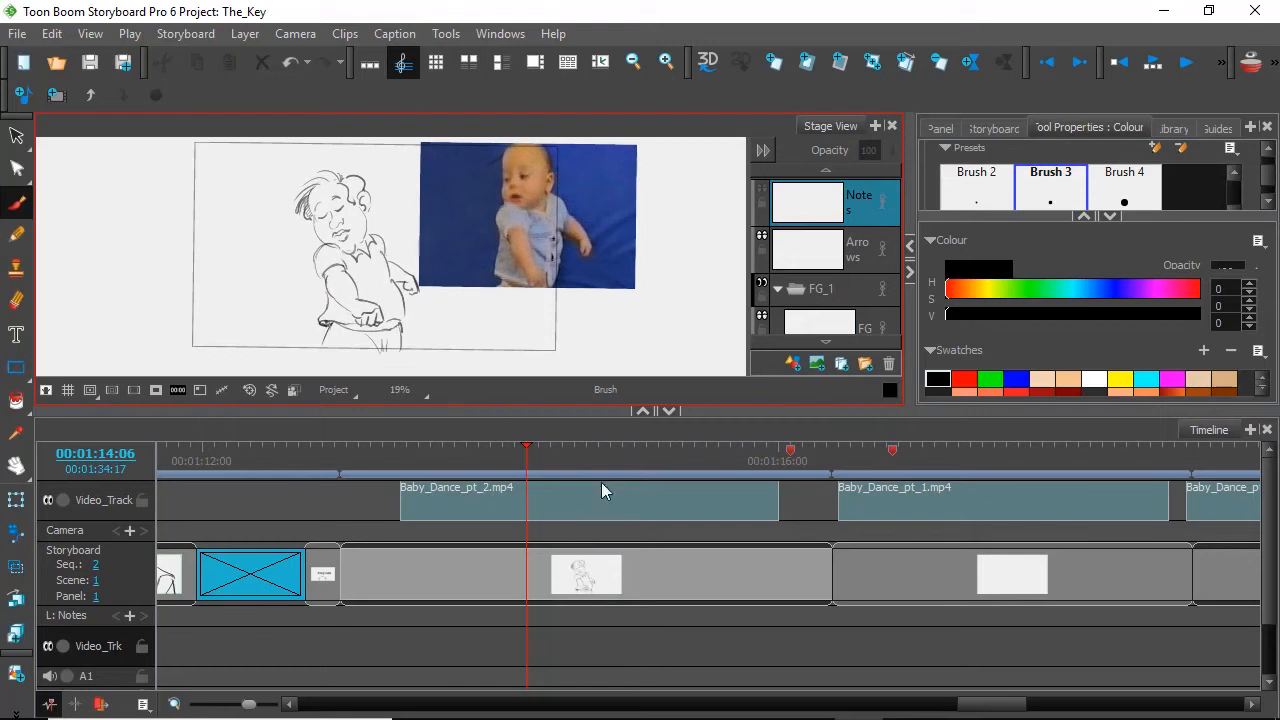
drag(455, 453, 570, 479)
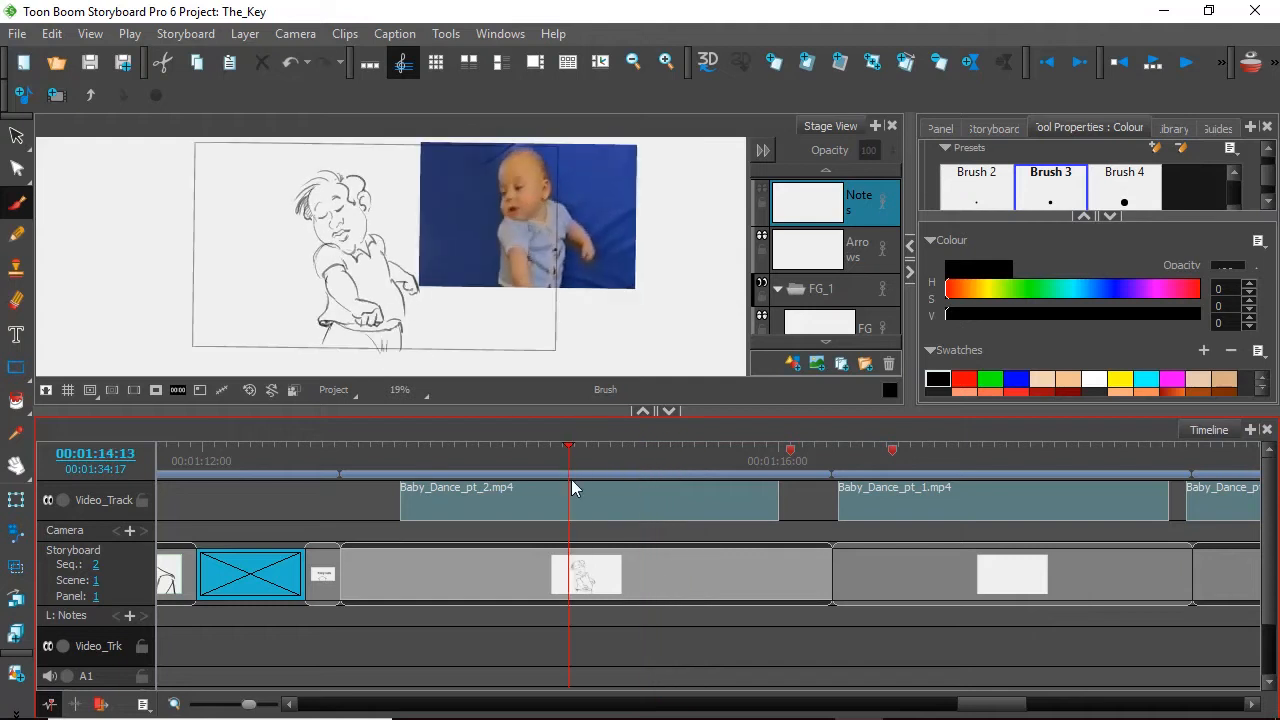
click(186, 37)
mouse_move(300, 12)
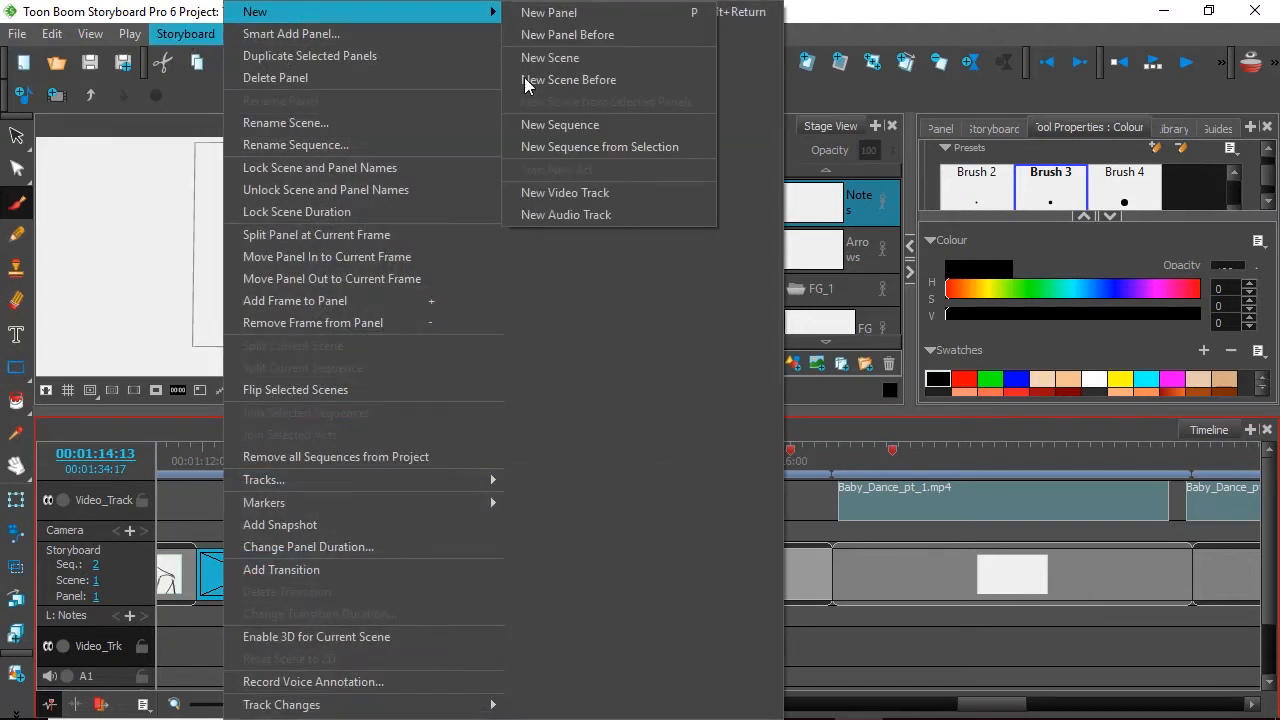
click(196, 270)
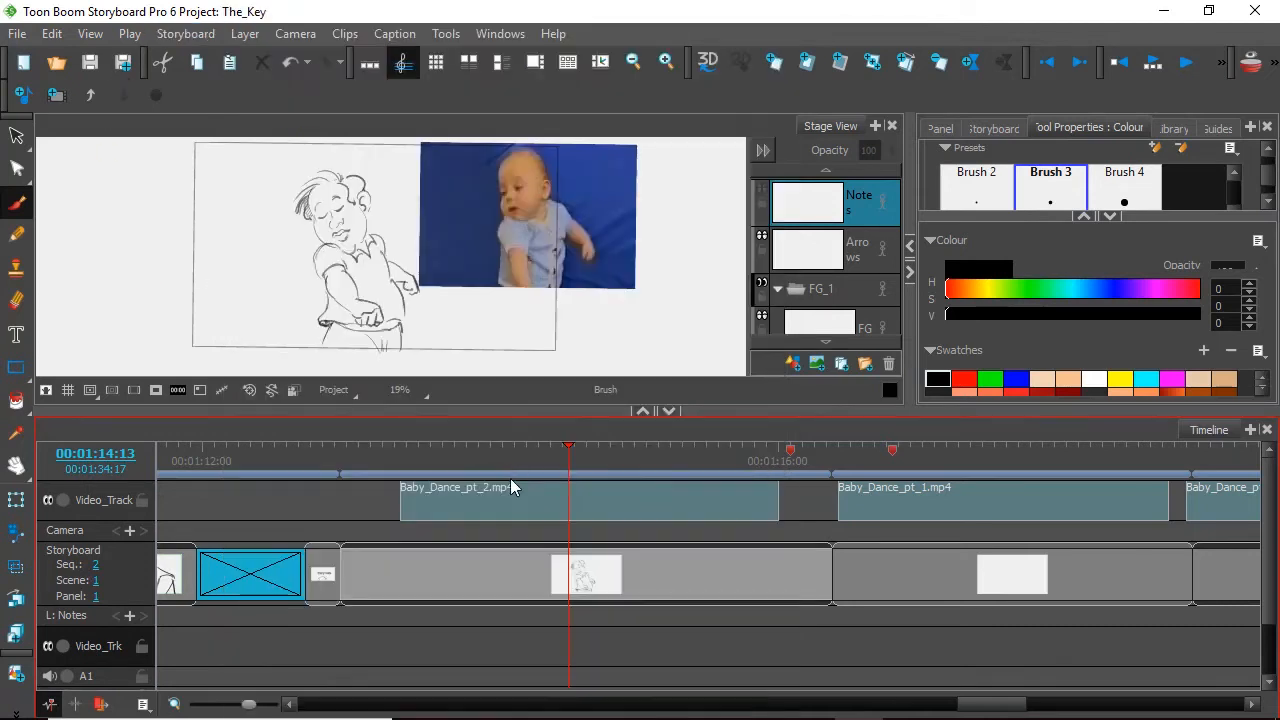
drag(518, 451, 695, 446)
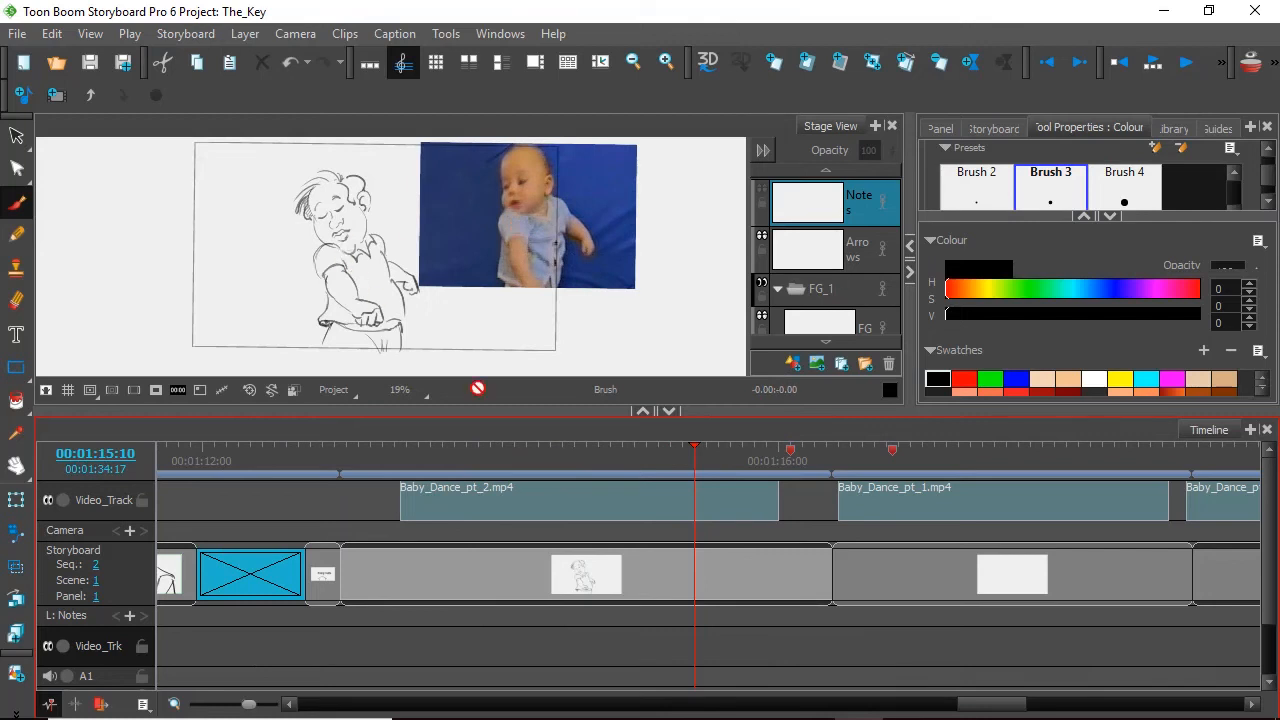
Review the Baby_Dance_pt_1.mp4 clip in sequence 3 and continue into sequence 4's video clip.
click(923, 457)
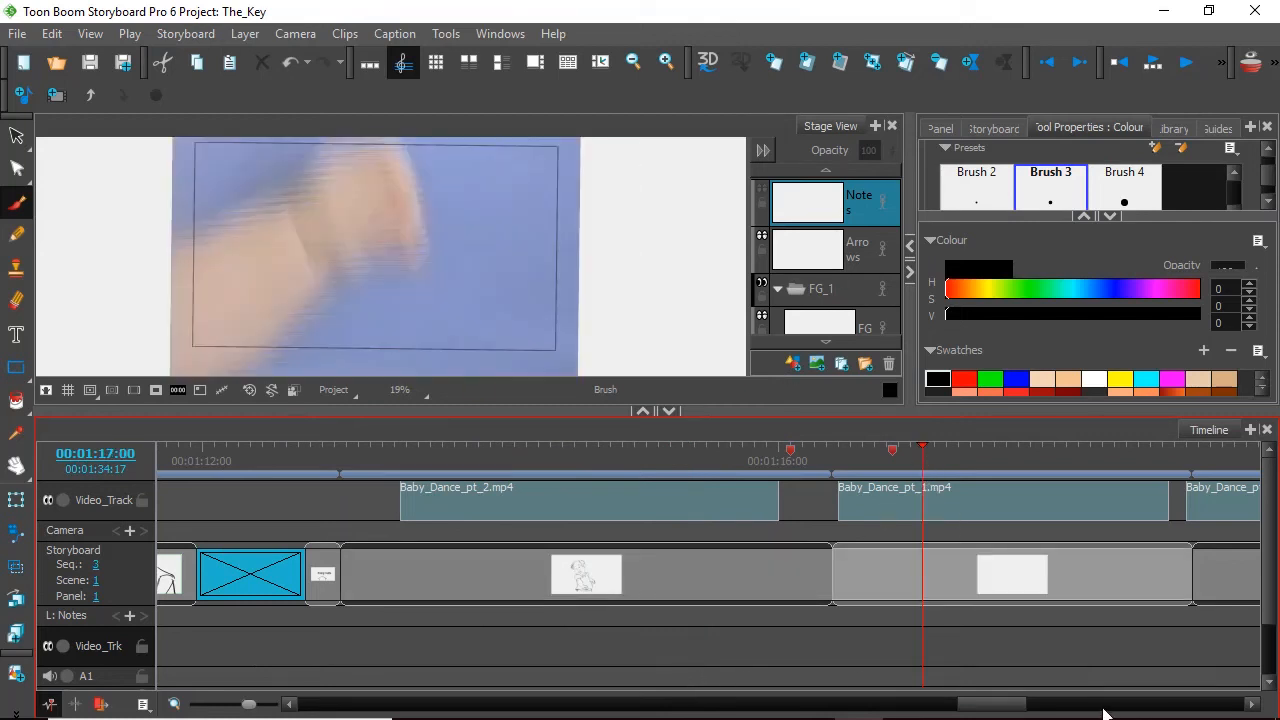
drag(1014, 705, 1038, 706)
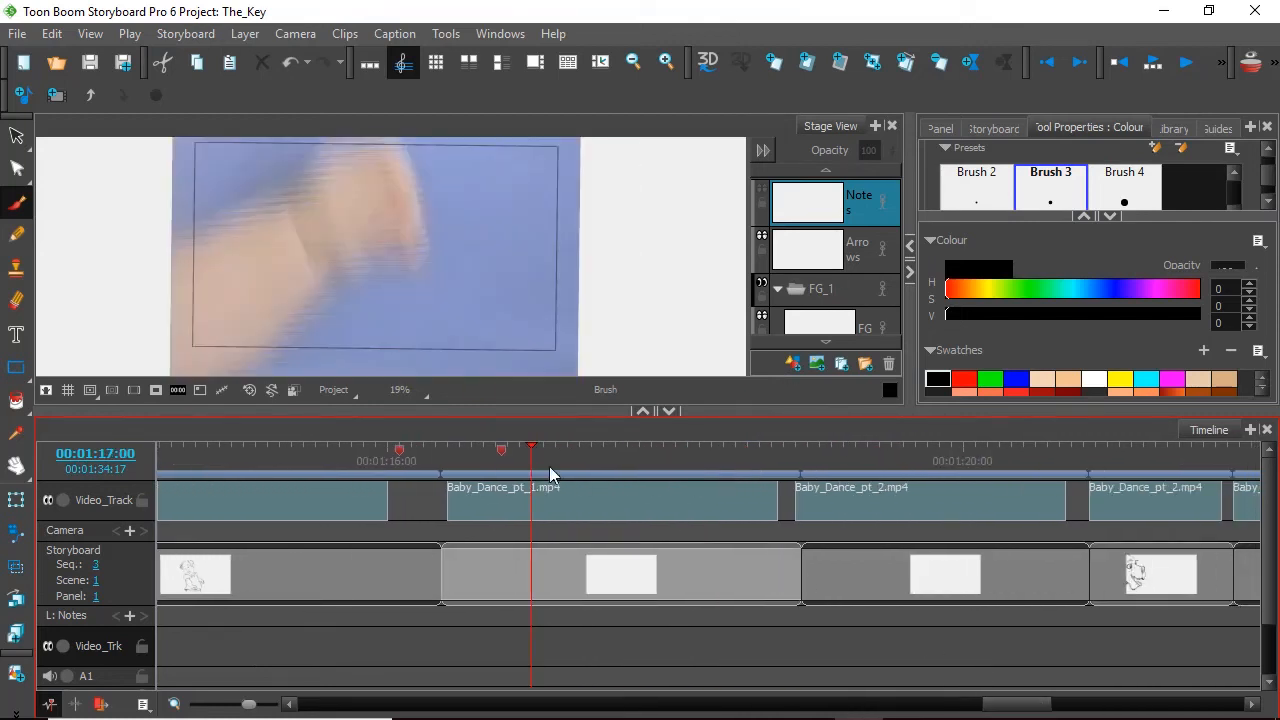
drag(549, 466, 728, 456)
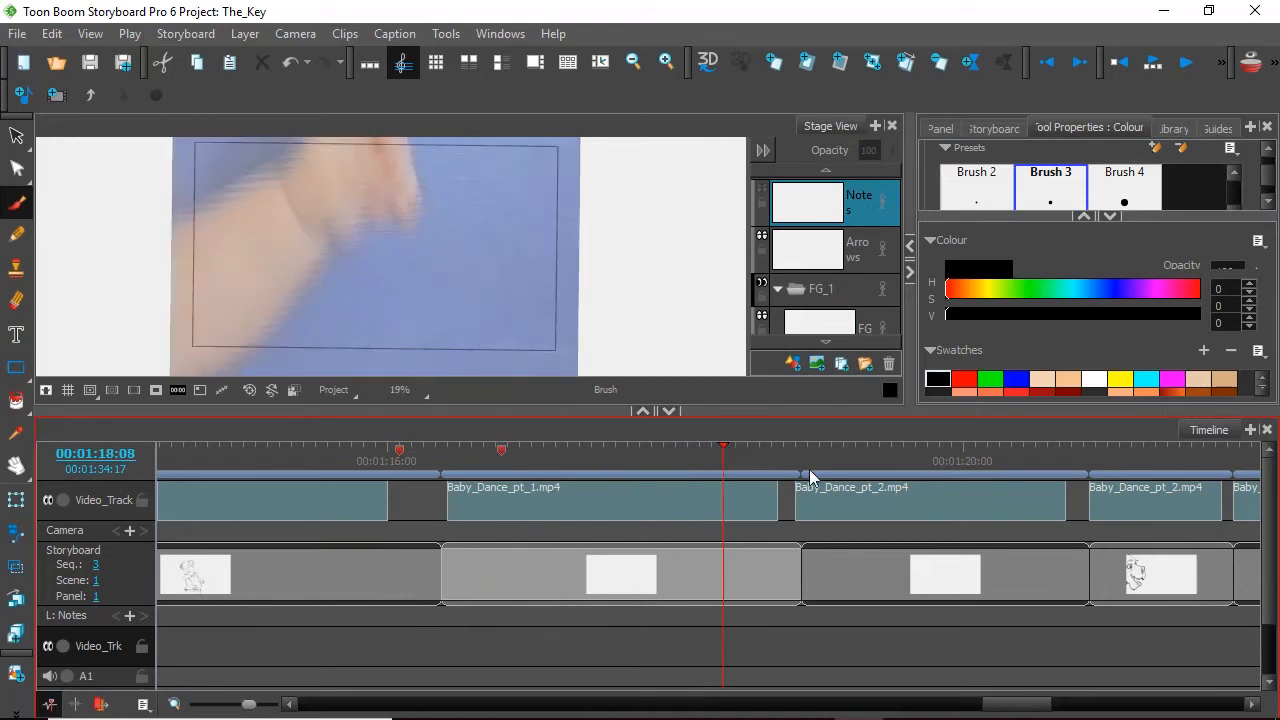
drag(831, 458, 960, 457)
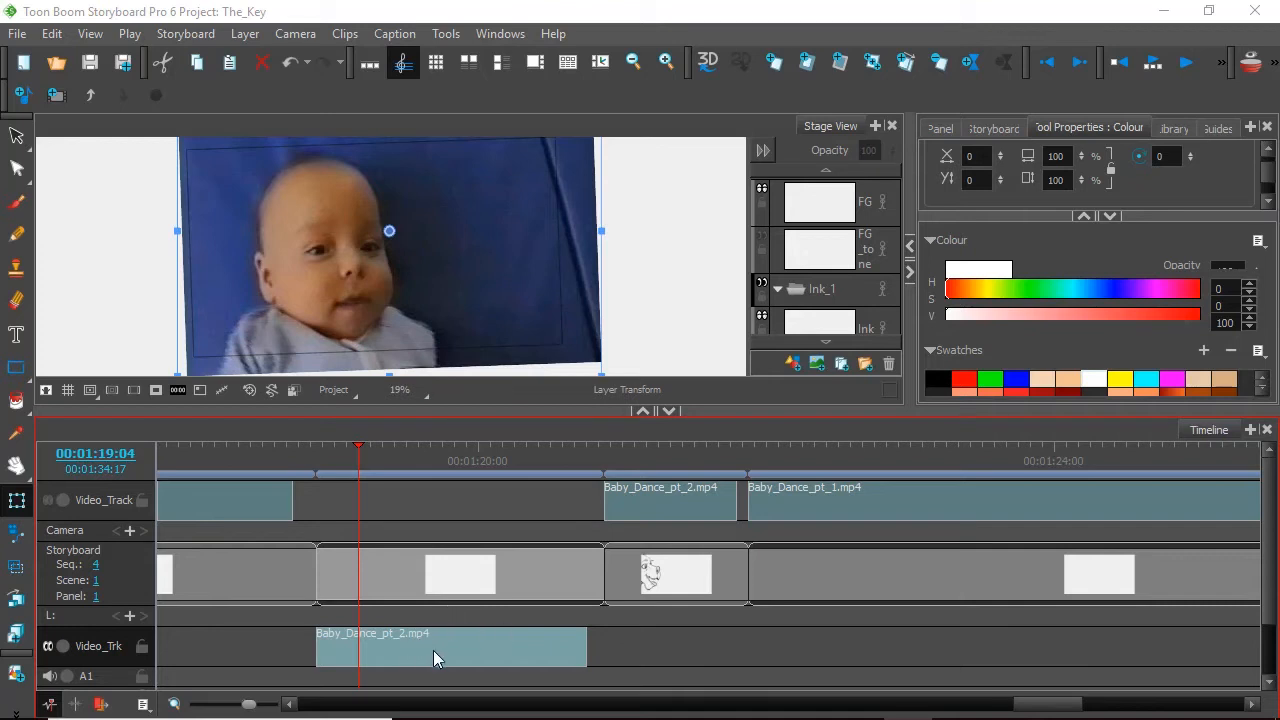
On sequence 4's FG layer, draw white pointed ears on the baby and annotate them with an arrow and the word EARS.
click(866, 194)
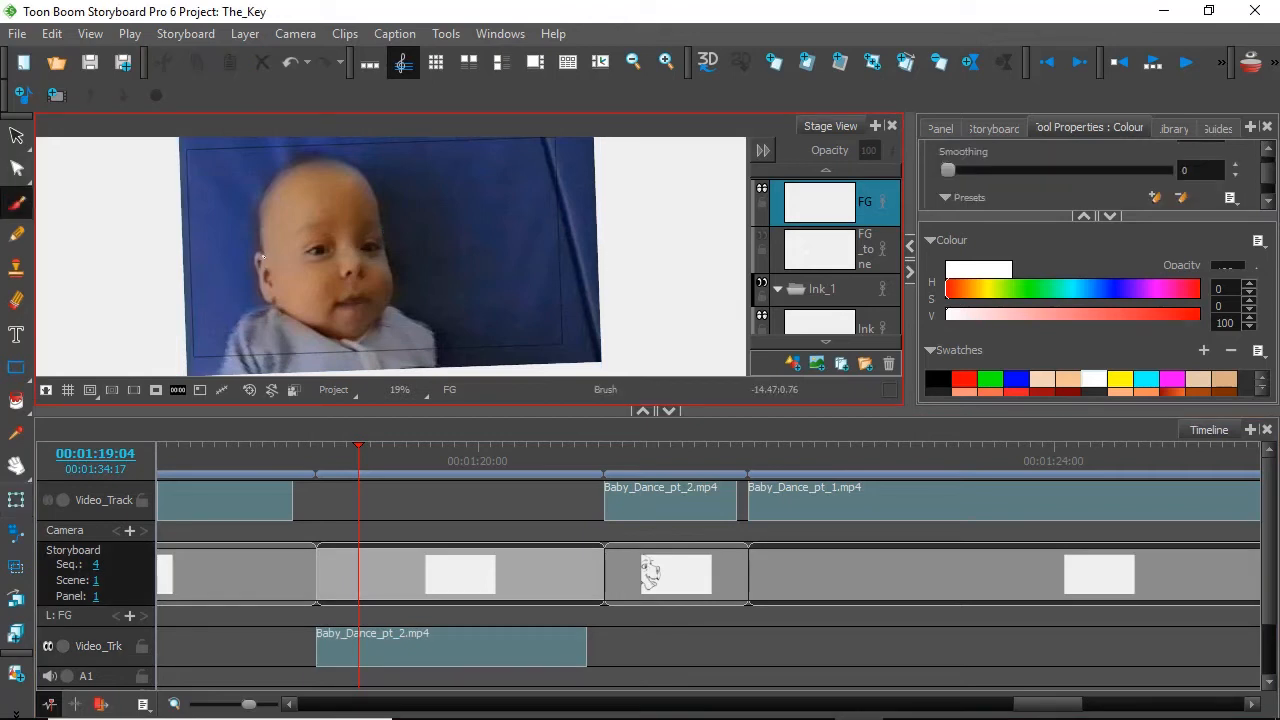
mouse_move(239, 216)
mouse_down()
mouse_move(248, 290)
mouse_move(270, 305)
mouse_up()
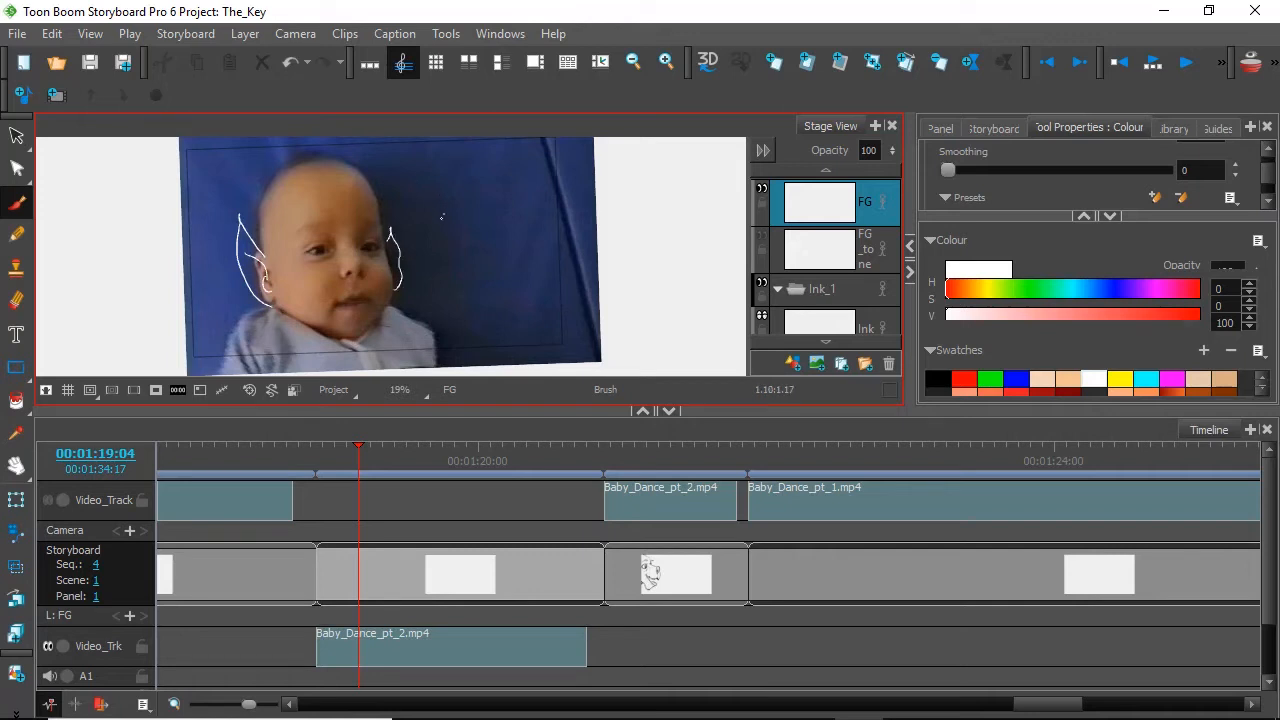
mouse_move(473, 203)
mouse_down()
mouse_move(418, 256)
mouse_move(440, 250)
mouse_up()
drag(500, 173, 495, 186)
click(507, 181)
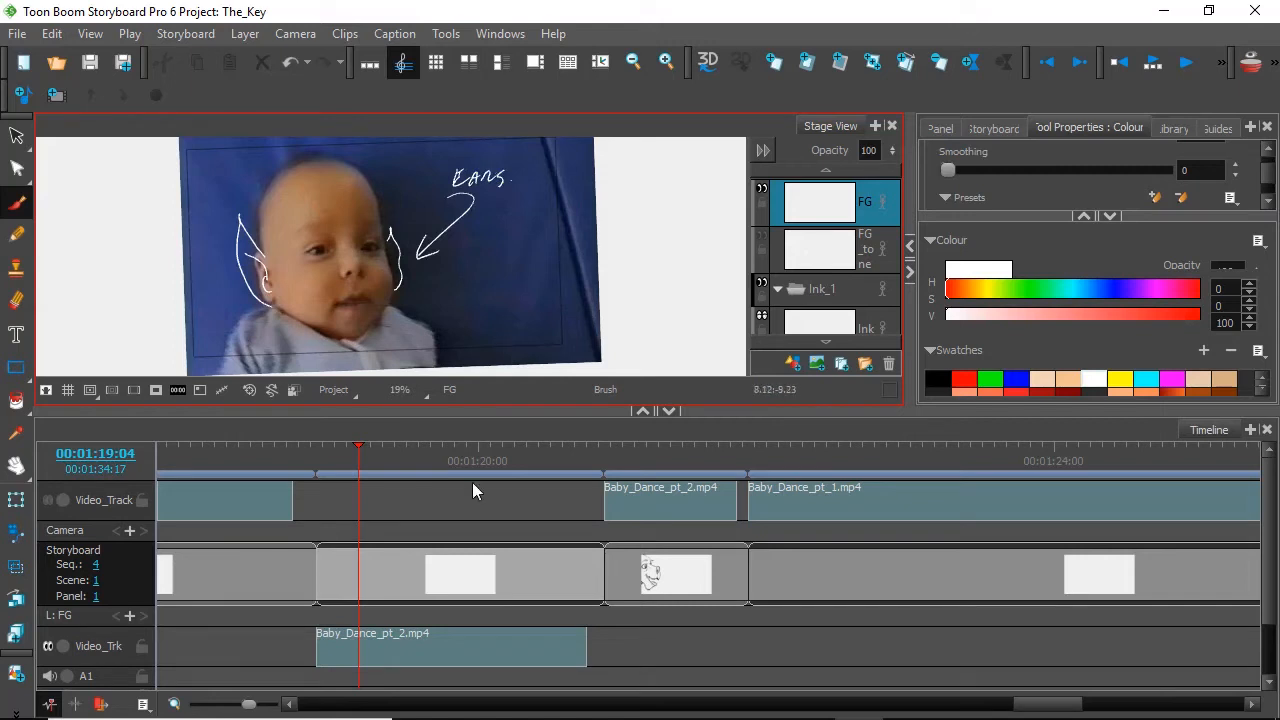
Review sequence 5's dog sketch over its video clip, and play through the Baby_Dance_pt_1.mp4 clip in sequence 6.
click(628, 463)
drag(628, 468, 658, 462)
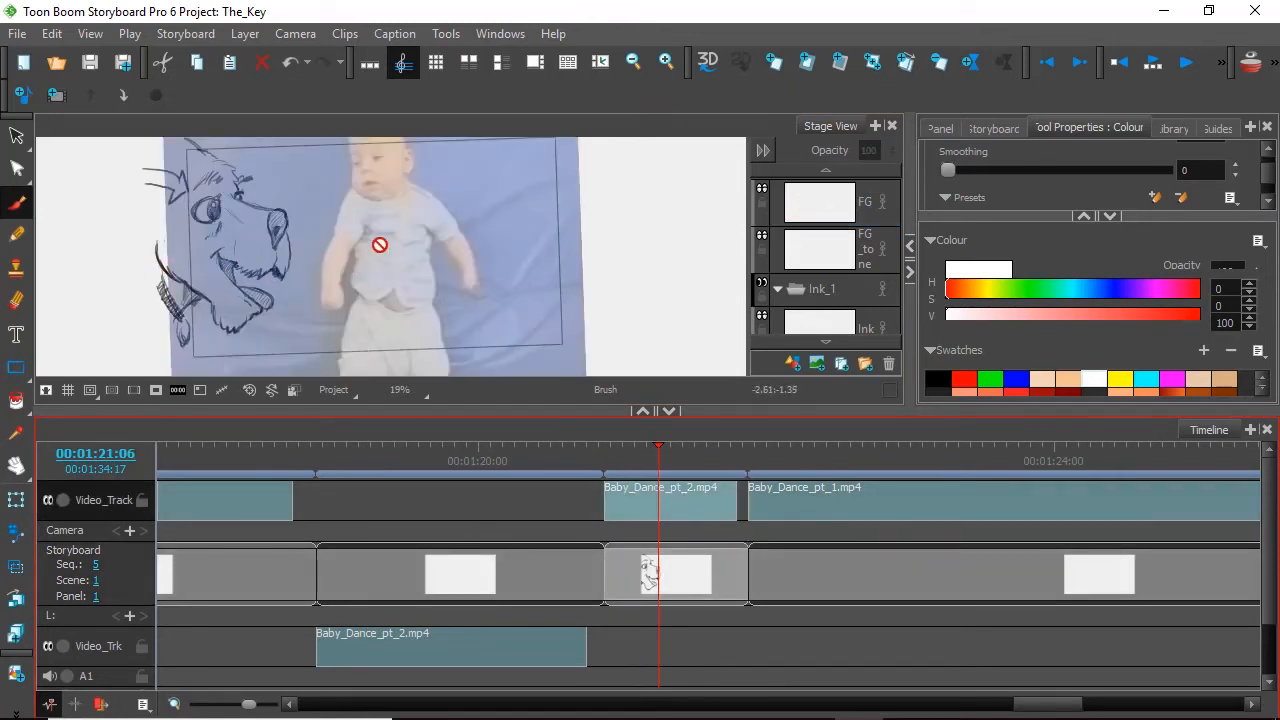
click(642, 460)
drag(655, 460, 697, 452)
click(810, 457)
drag(1020, 703, 1056, 700)
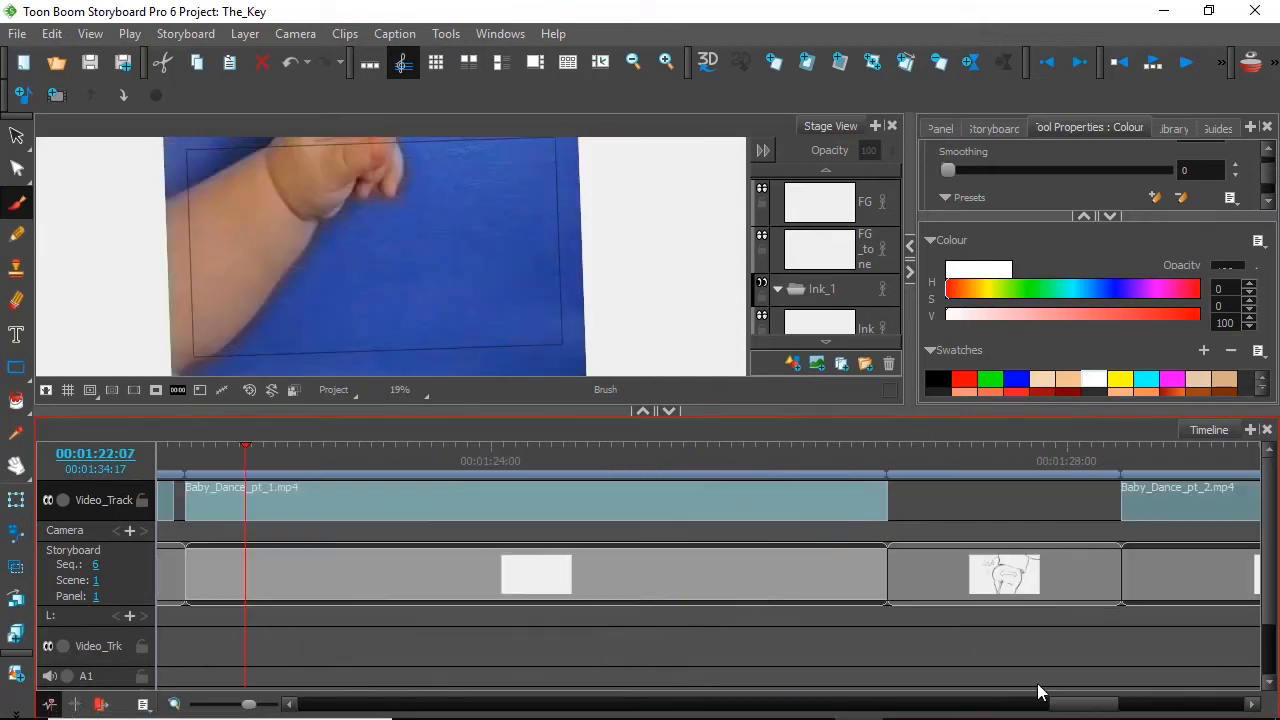
drag(366, 456, 889, 463)
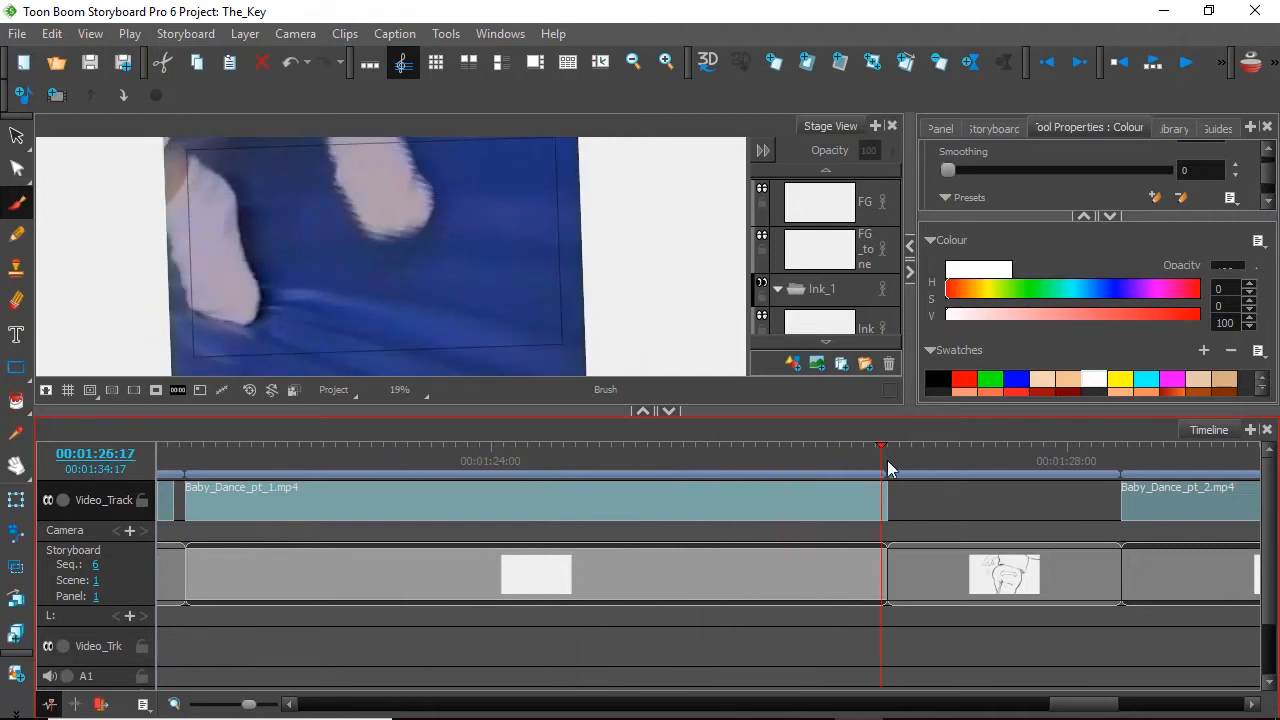
Compare the Baby_Dance_pt_2.mp4 clip in sequence 8 with the drawn panel of sequence 7.
click(1151, 462)
drag(1151, 462, 1188, 458)
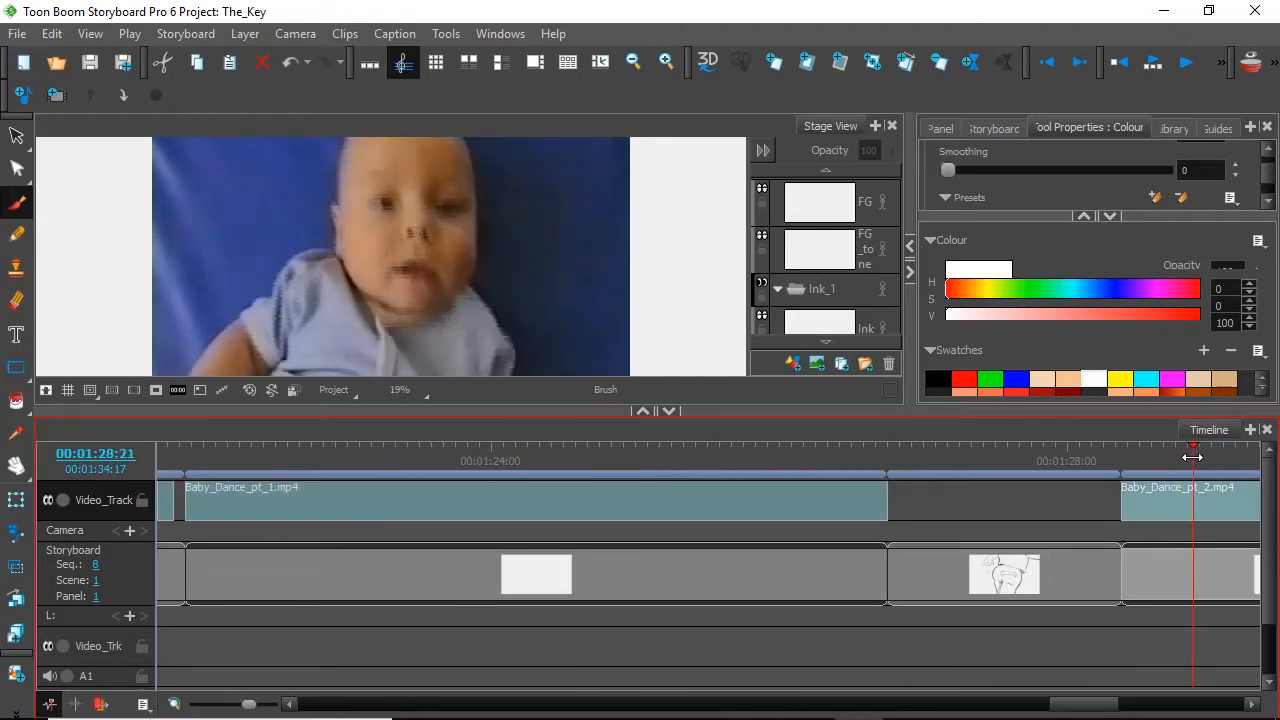
drag(1063, 700, 1091, 703)
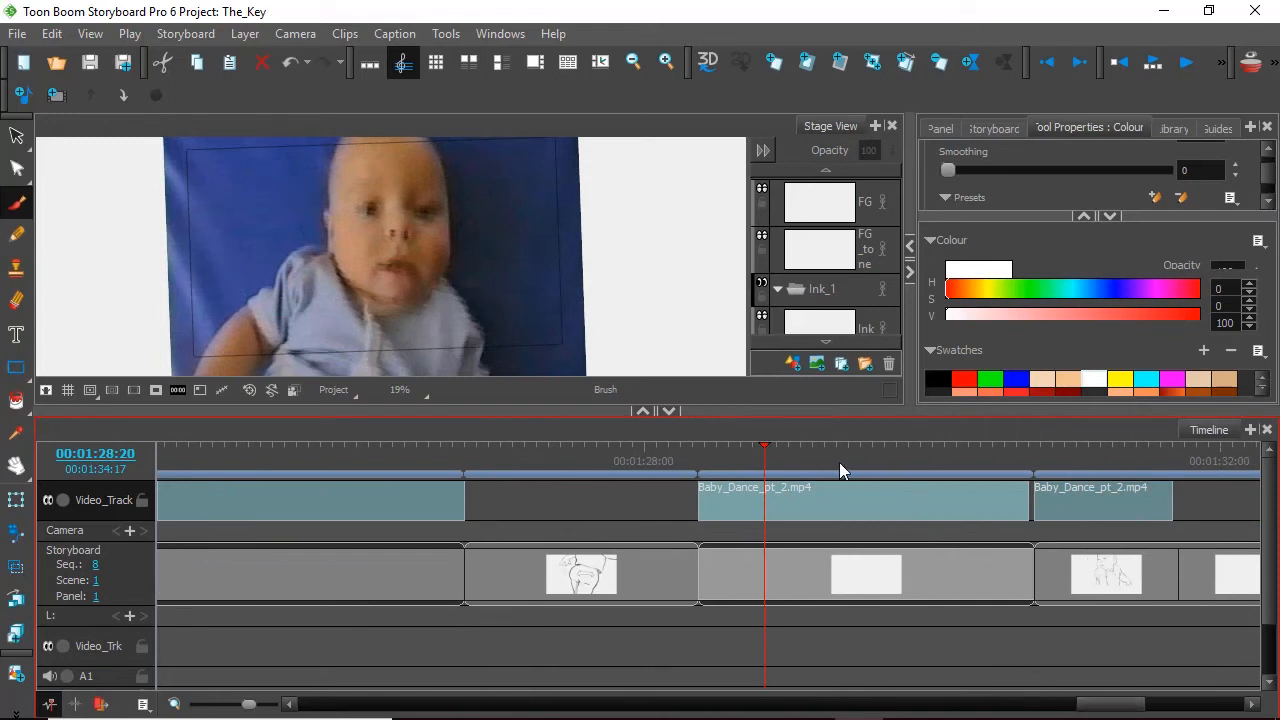
click(603, 451)
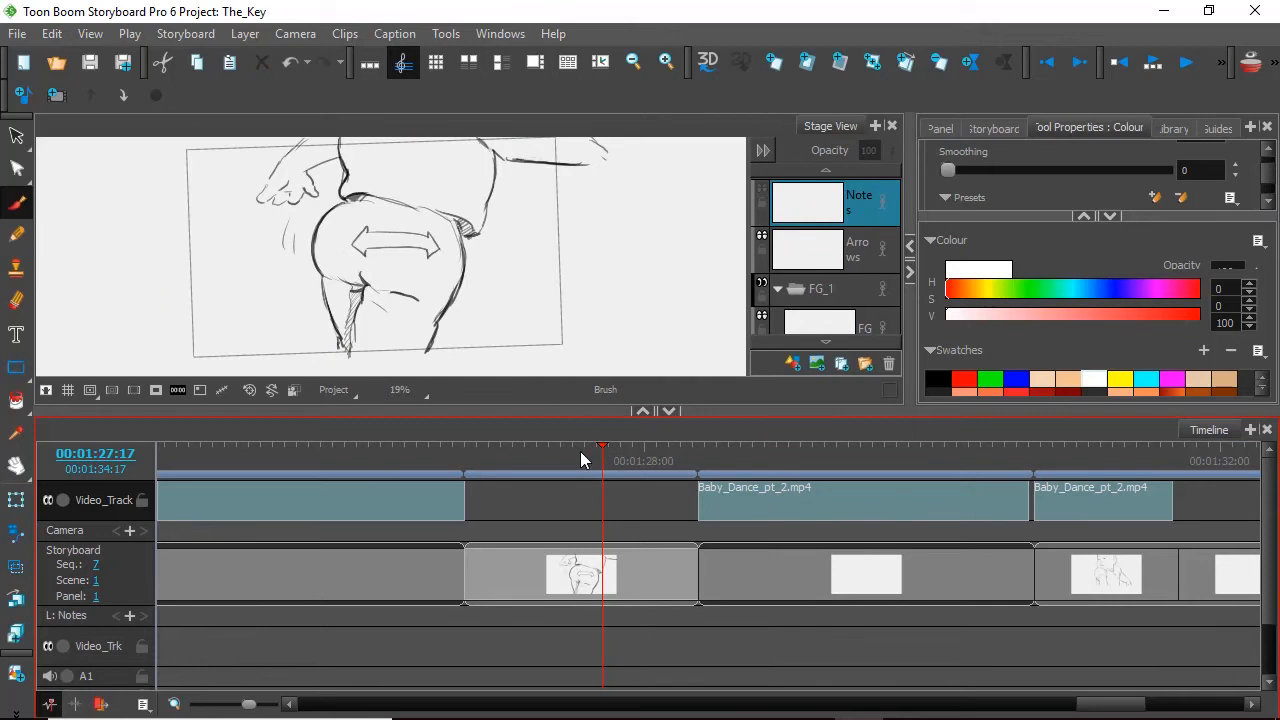
drag(431, 458, 639, 463)
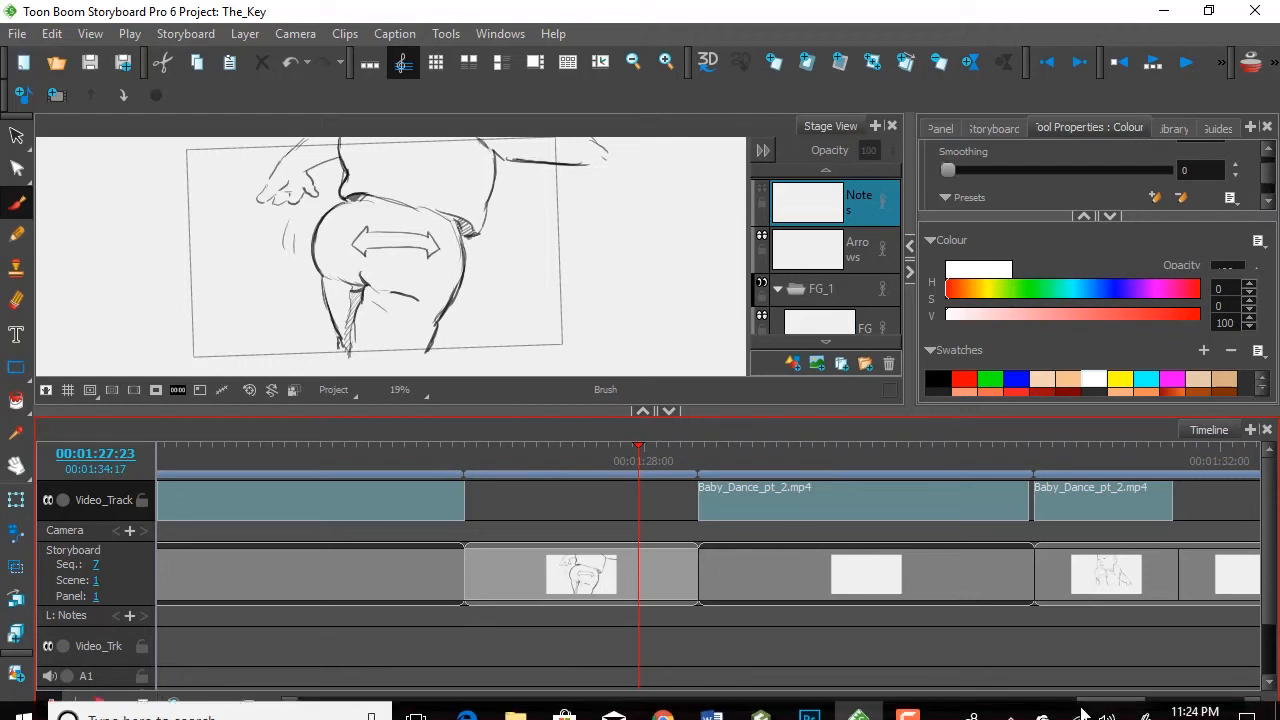
Go to sequence 9's traced baby panel and hide the upper video track so that only the sketch is shown.
drag(1115, 710, 1143, 706)
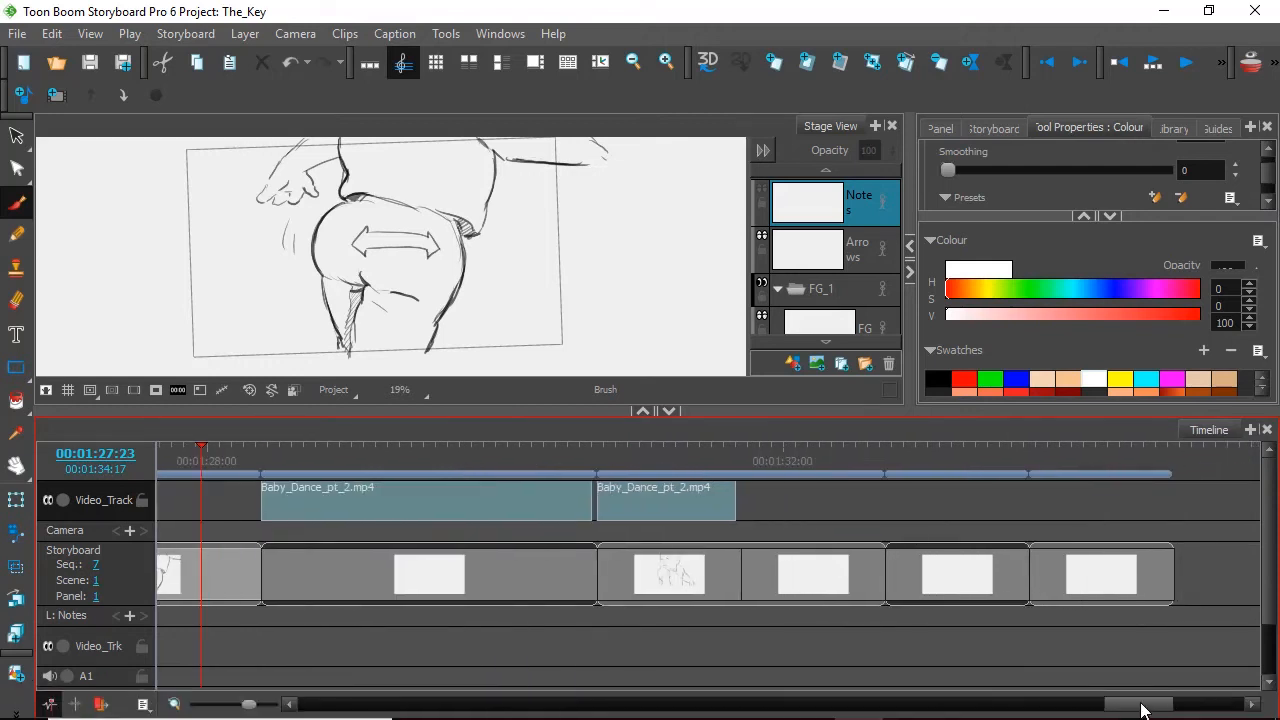
click(572, 455)
mouse_move(570, 454)
mouse_down()
mouse_move(508, 466)
mouse_move(584, 467)
mouse_up()
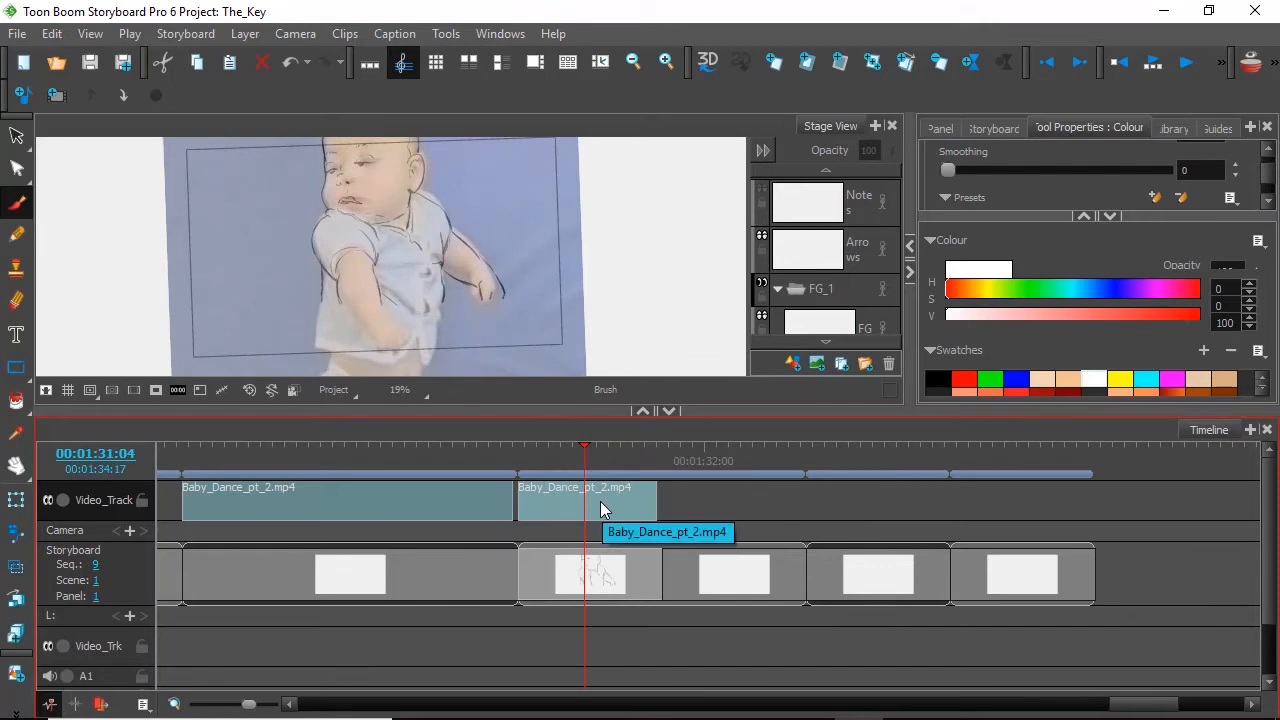
click(48, 499)
scroll(671, 261, up, 4)
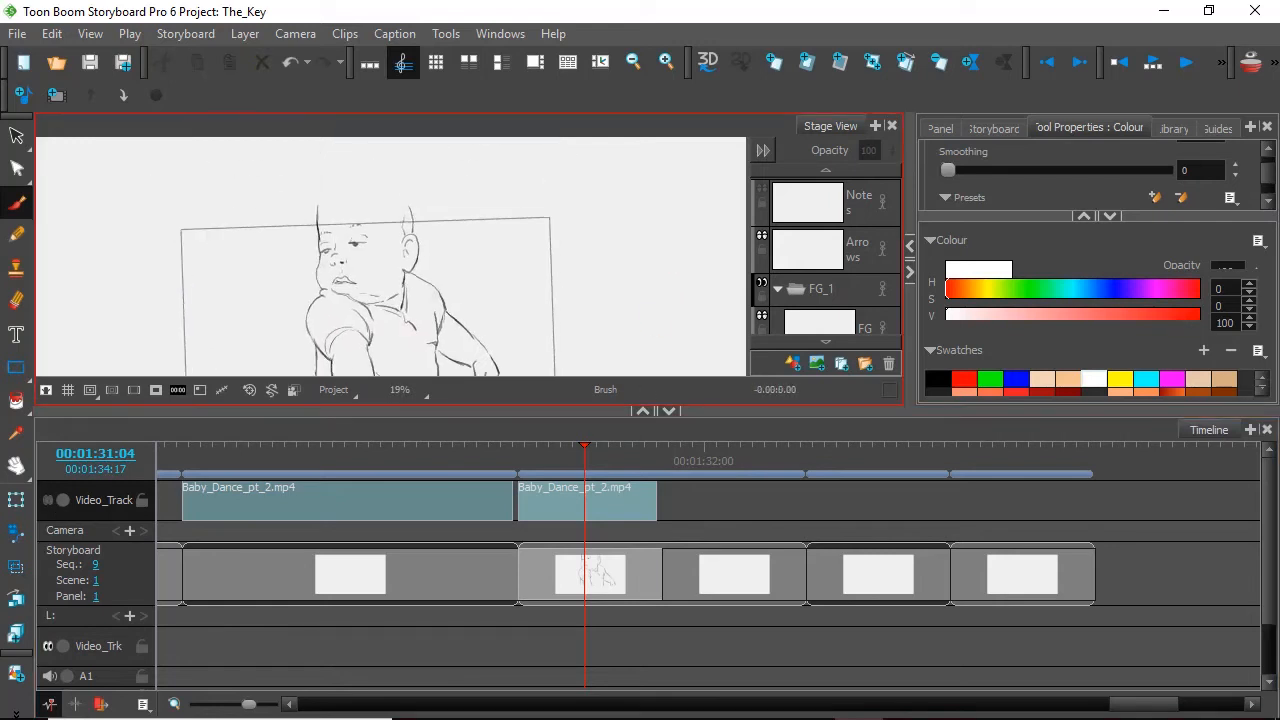
key(shift+x)
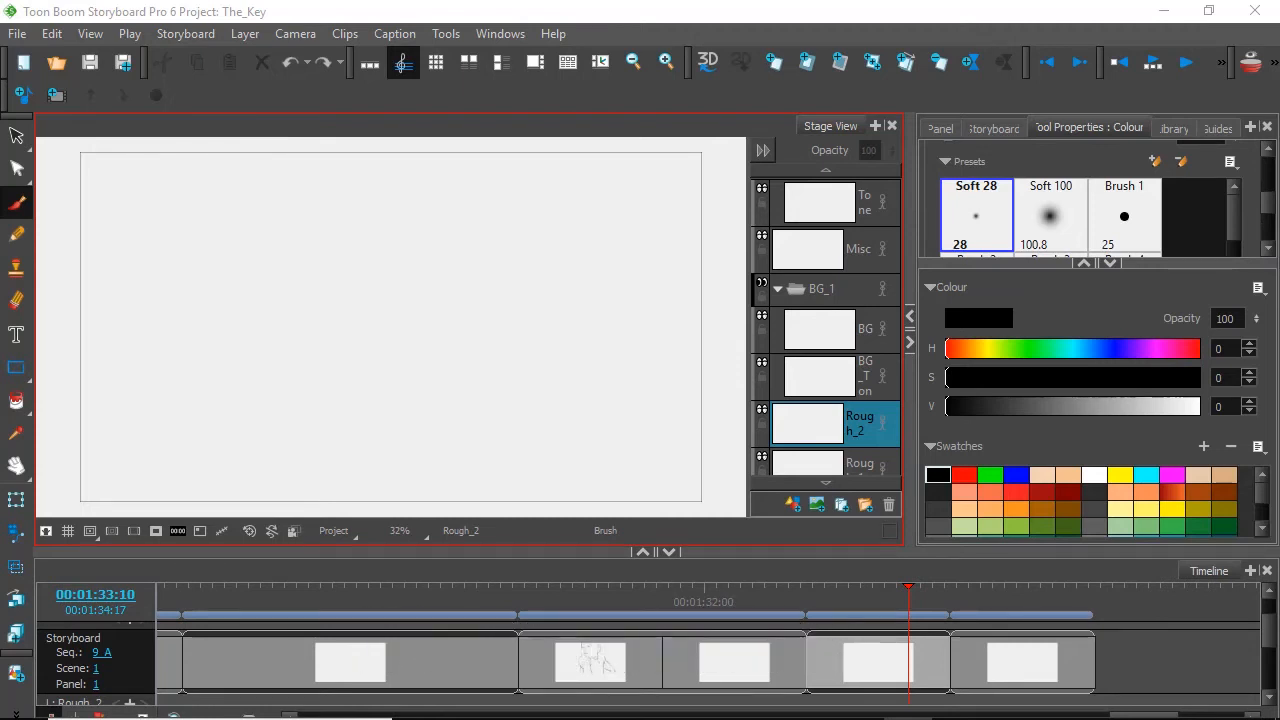
Add a 2-Point Perspective guide to the empty sequence 9_A panel.
click(1218, 130)
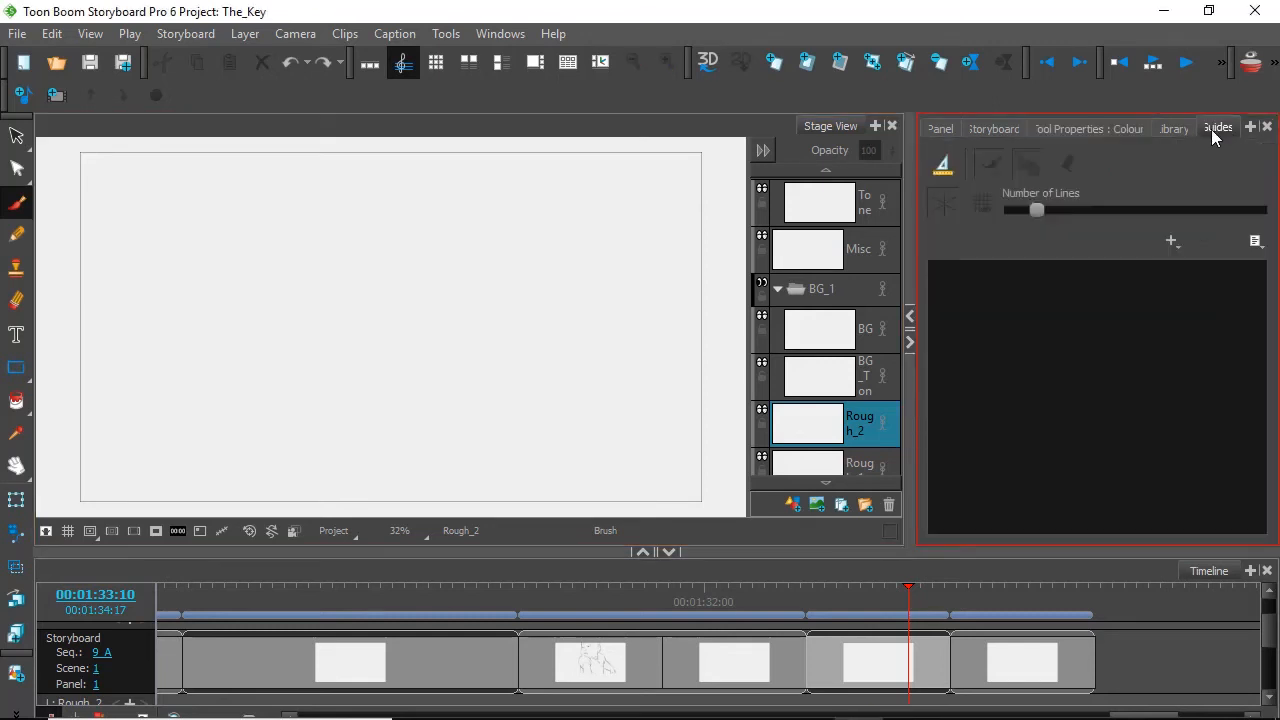
click(1172, 241)
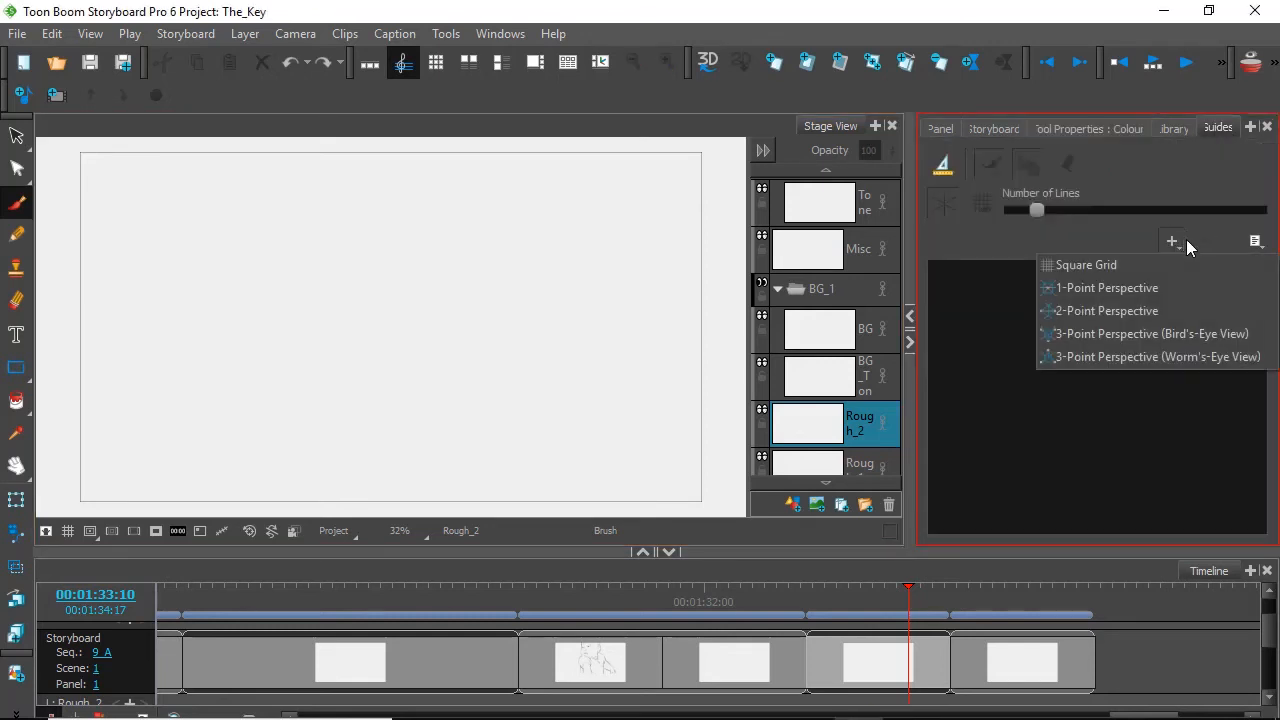
click(1150, 312)
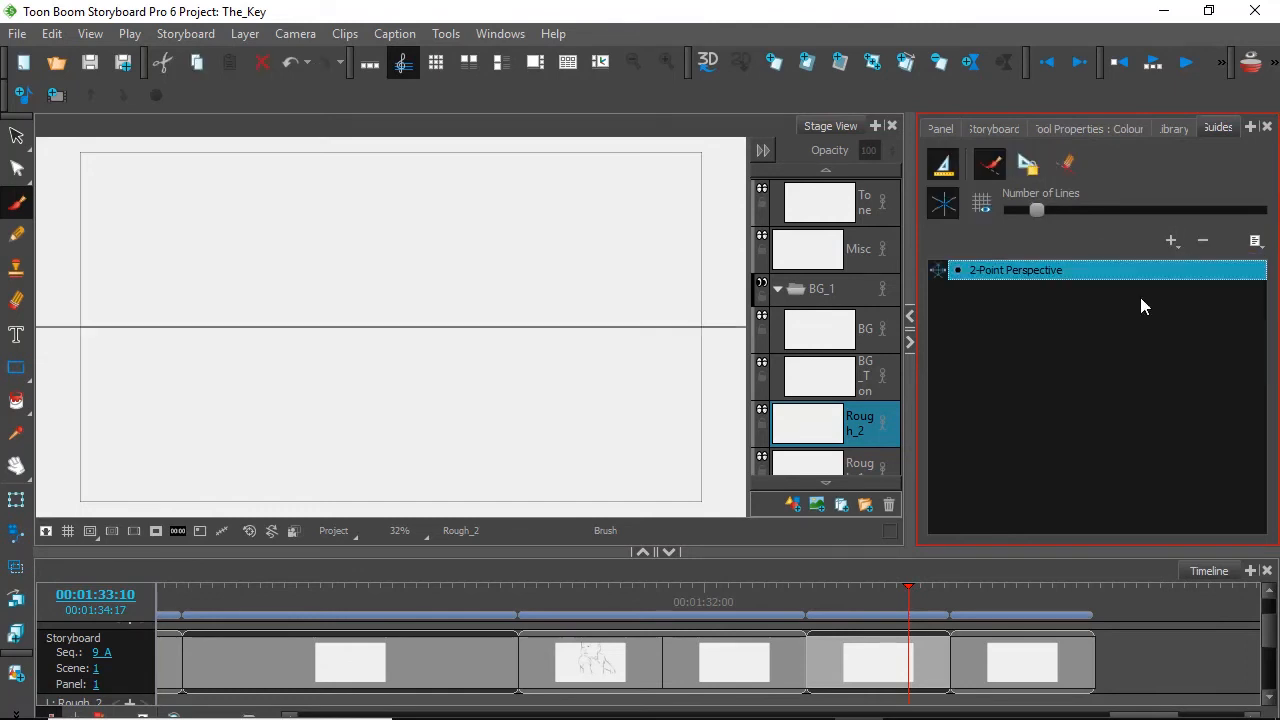
Move both vanishing points of the perspective guide inward to just outside the two sides of the camera frame.
scroll(617, 371, down, 5)
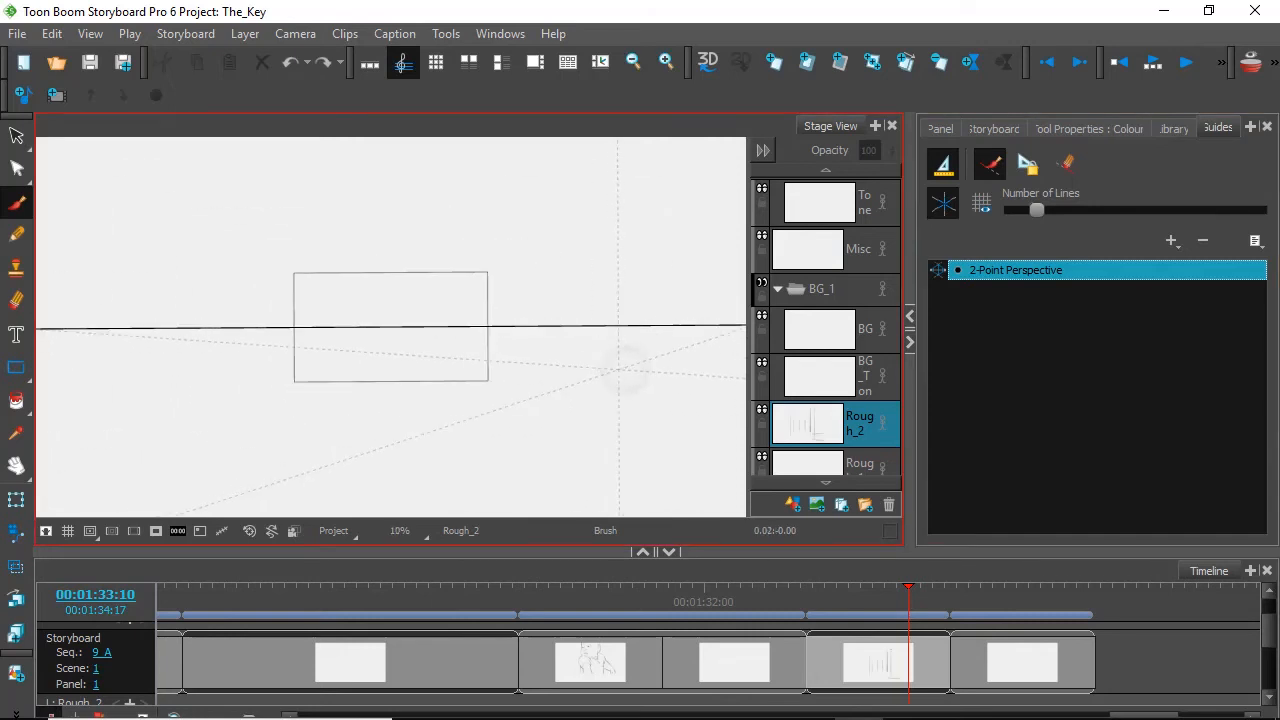
scroll(617, 369, down, 3)
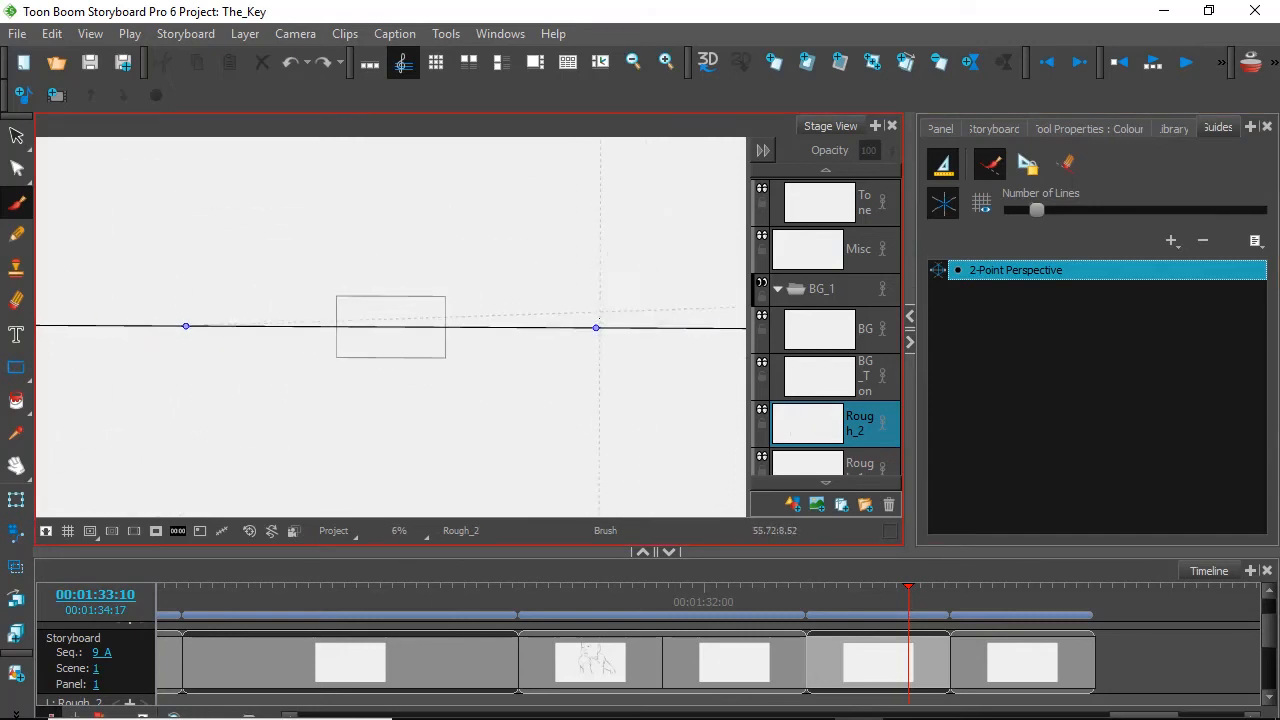
drag(595, 328, 453, 324)
drag(183, 326, 329, 323)
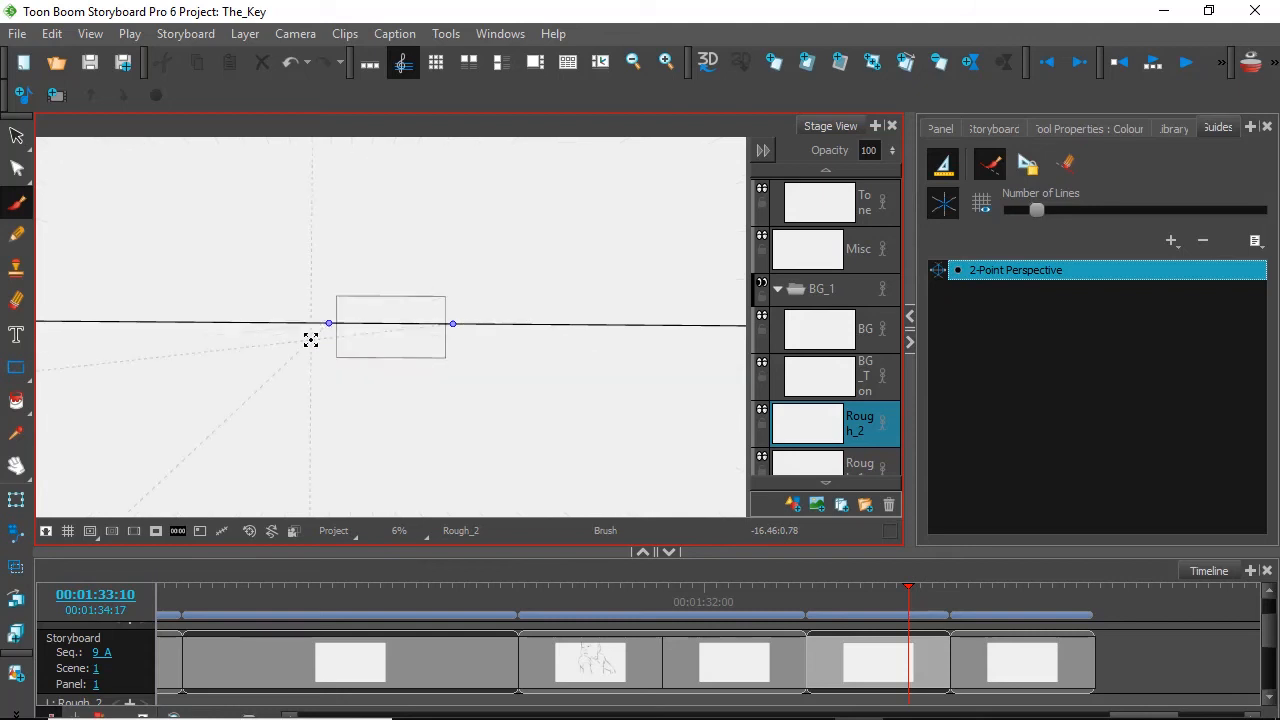
Lock the 2-Point Perspective guide and brush the vertical edges and receding lines of buildings on the Rough_2 layer.
scroll(391, 326, up, 5)
right_click(589, 448)
scroll(589, 448, up, 1)
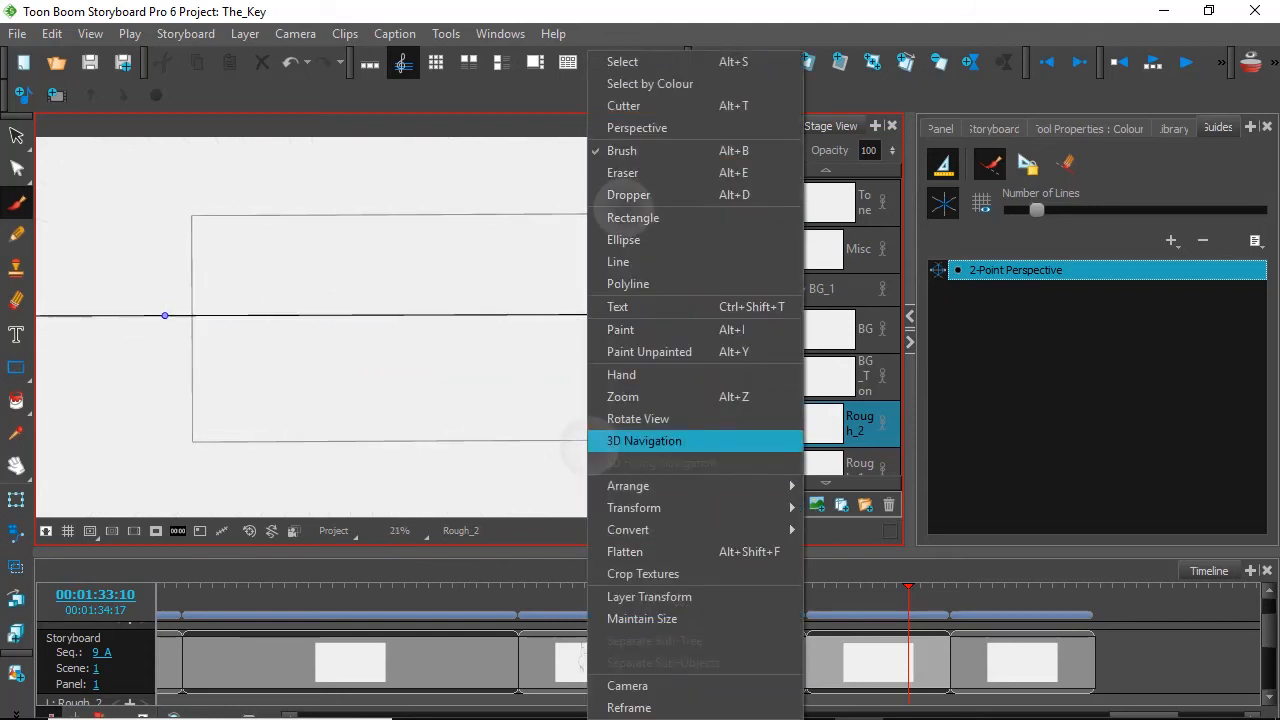
click(1029, 168)
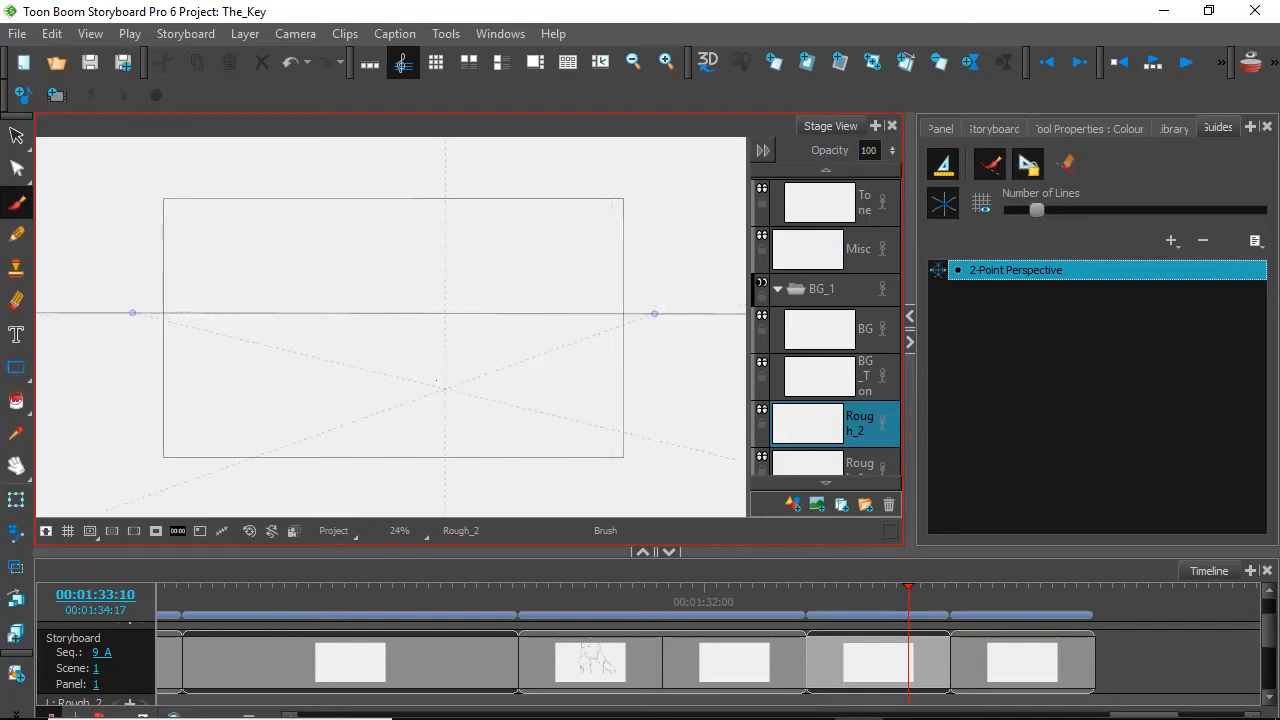
drag(310, 248, 310, 365)
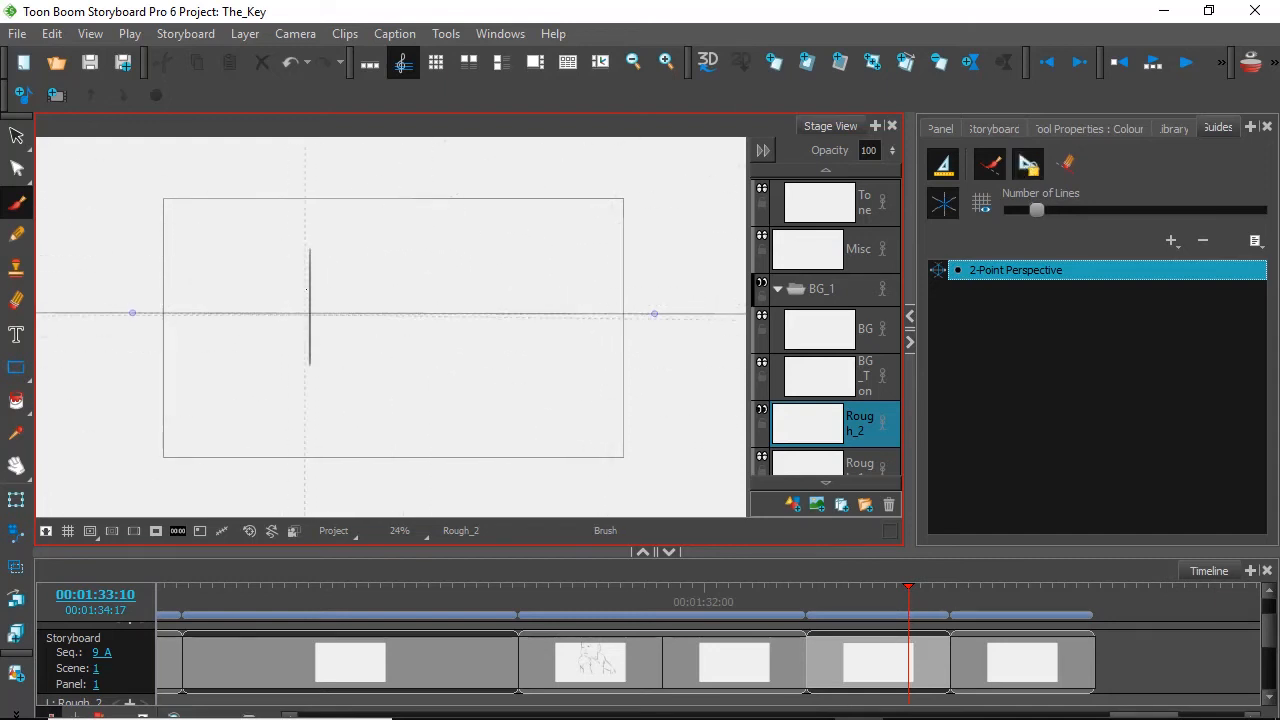
mouse_move(300, 250)
mouse_down()
mouse_move(242, 270)
mouse_move(242, 330)
mouse_move(306, 355)
mouse_up()
drag(242, 289, 214, 288)
mouse_move(214, 288)
mouse_down()
mouse_move(214, 328)
mouse_move(241, 327)
mouse_up()
drag(209, 289, 163, 303)
Brush the street lines fanning out from the left vanishing point toward the foreground on the Rough_2 layer.
mouse_move(163, 320)
mouse_down()
mouse_move(210, 330)
mouse_move(391, 470)
mouse_up()
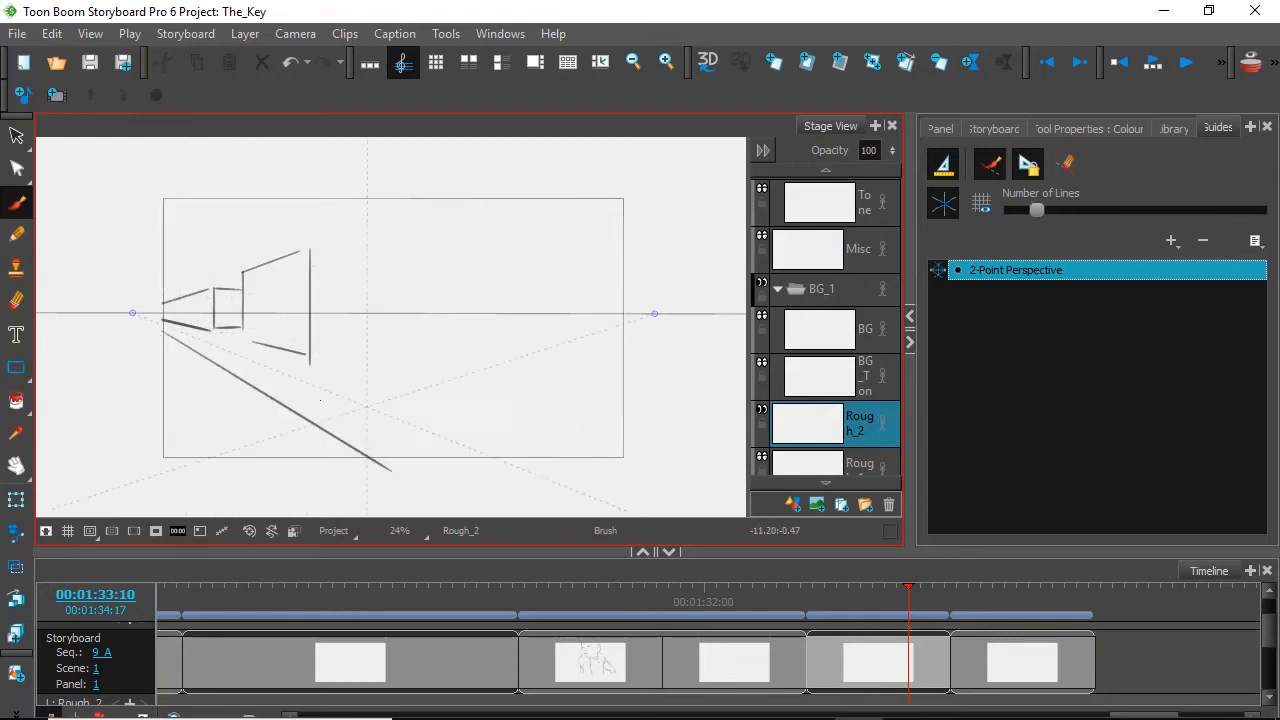
drag(166, 333, 366, 458)
drag(216, 338, 405, 397)
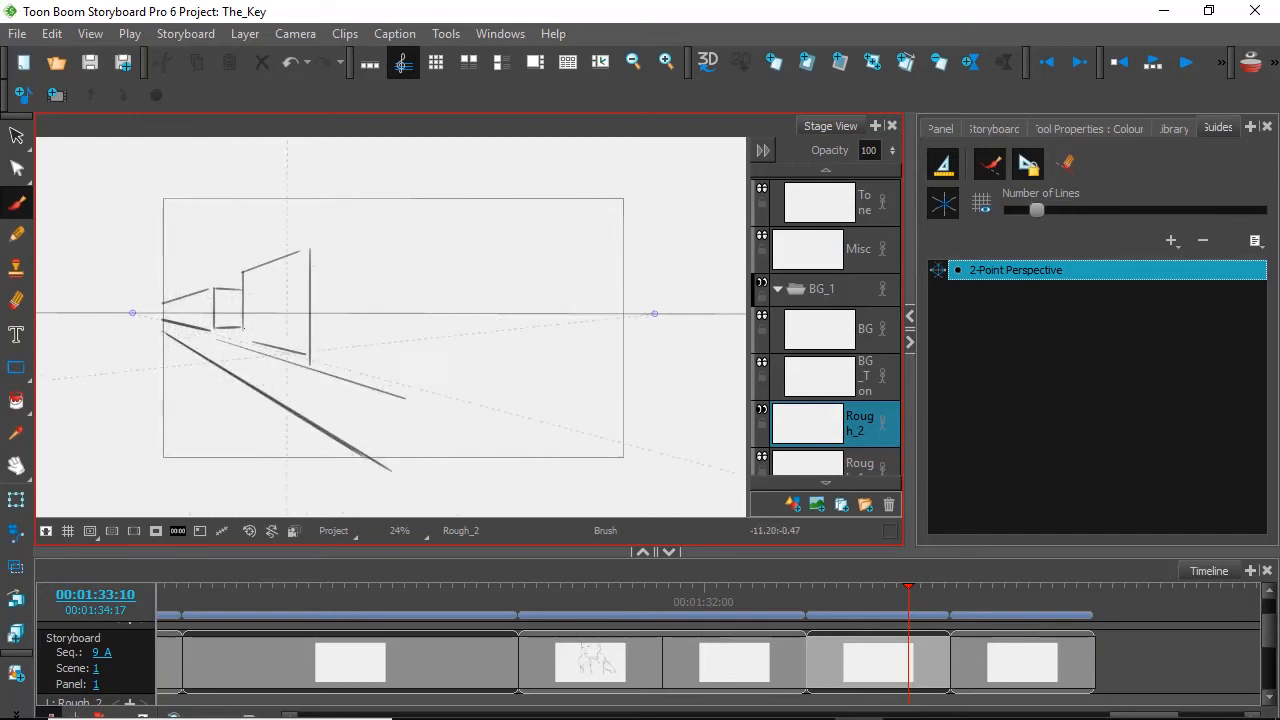
mouse_move(170, 345)
mouse_down()
mouse_move(328, 508)
mouse_move(358, 510)
mouse_up()
Brush the roof, base and vertical edges of the middle building and the taller tower beside it, following the perspective guide.
drag(332, 239, 391, 218)
drag(310, 249, 378, 263)
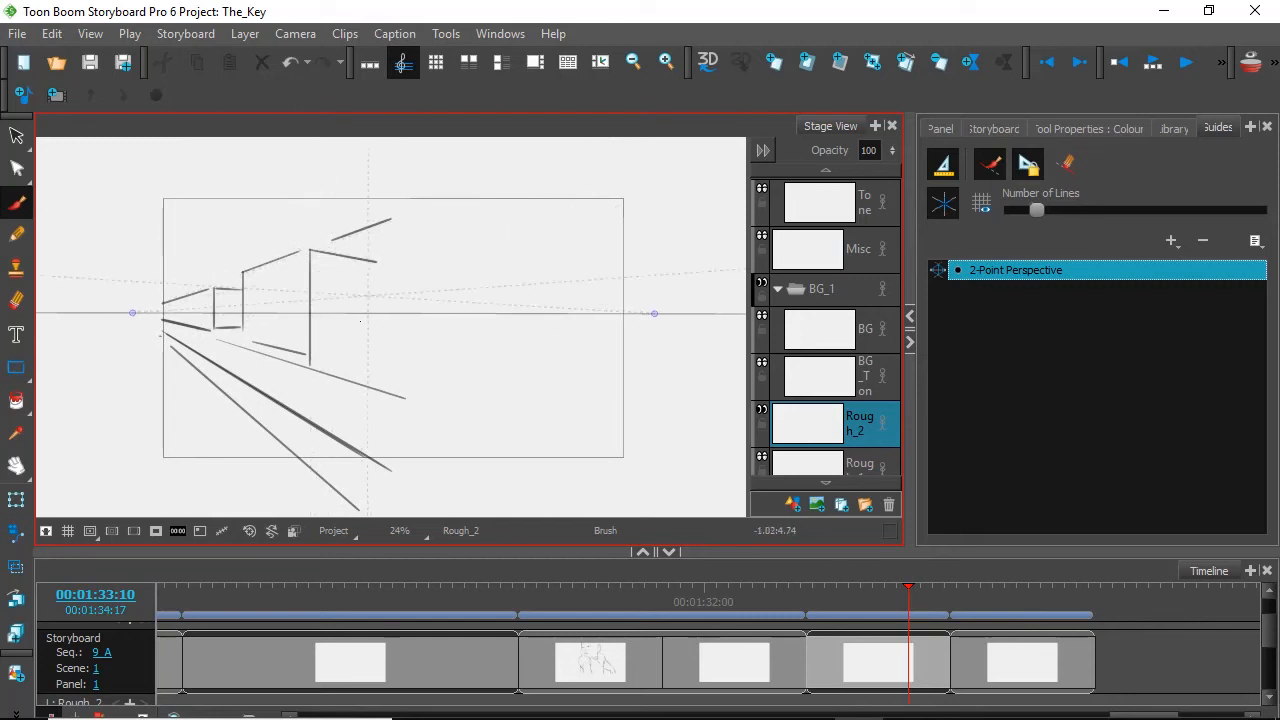
drag(310, 357, 387, 346)
mouse_move(379, 263)
mouse_down()
mouse_move(381, 345)
mouse_move(395, 220)
mouse_up()
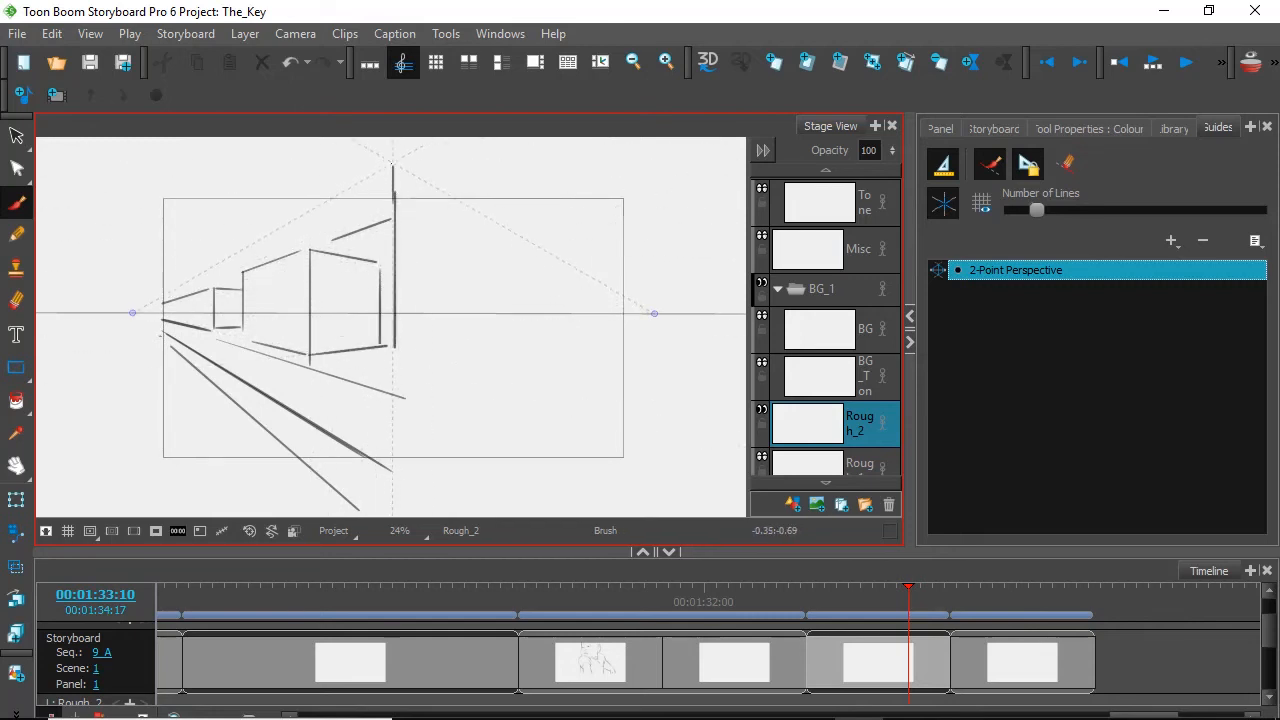
mouse_move(391, 163)
mouse_down()
mouse_move(367, 178)
mouse_move(445, 192)
mouse_move(436, 346)
mouse_up()
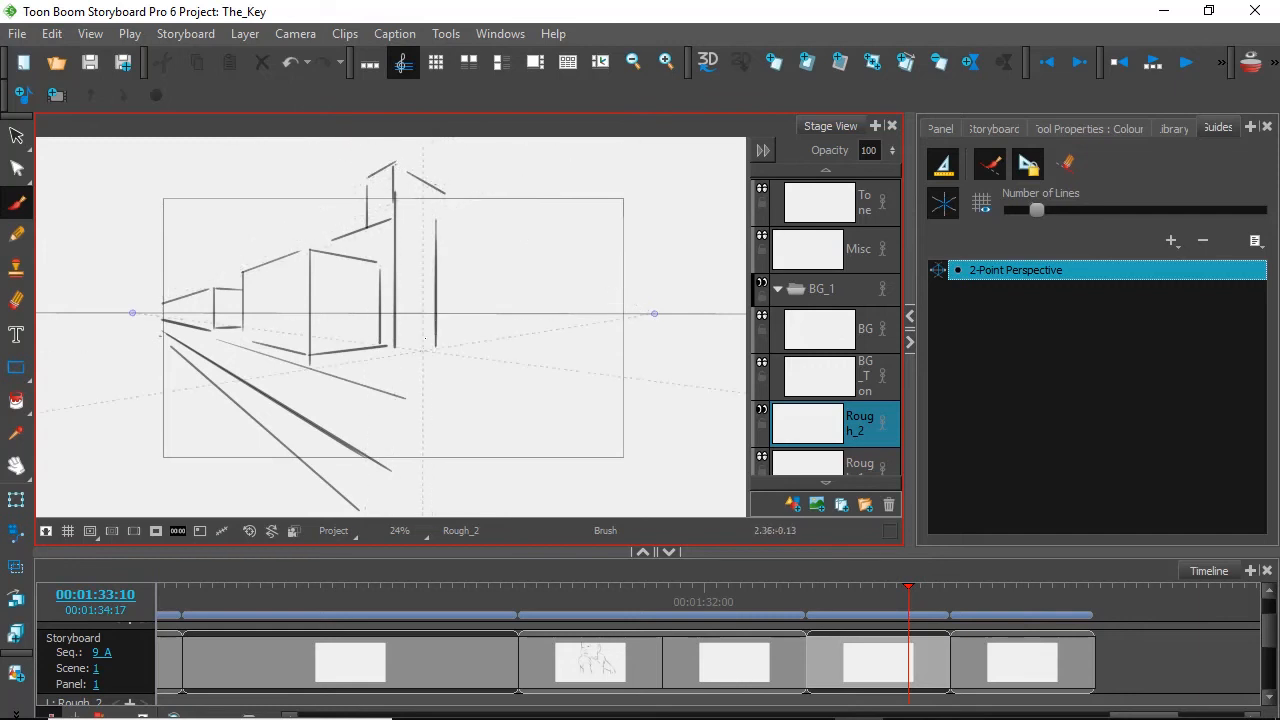
drag(440, 209, 439, 335)
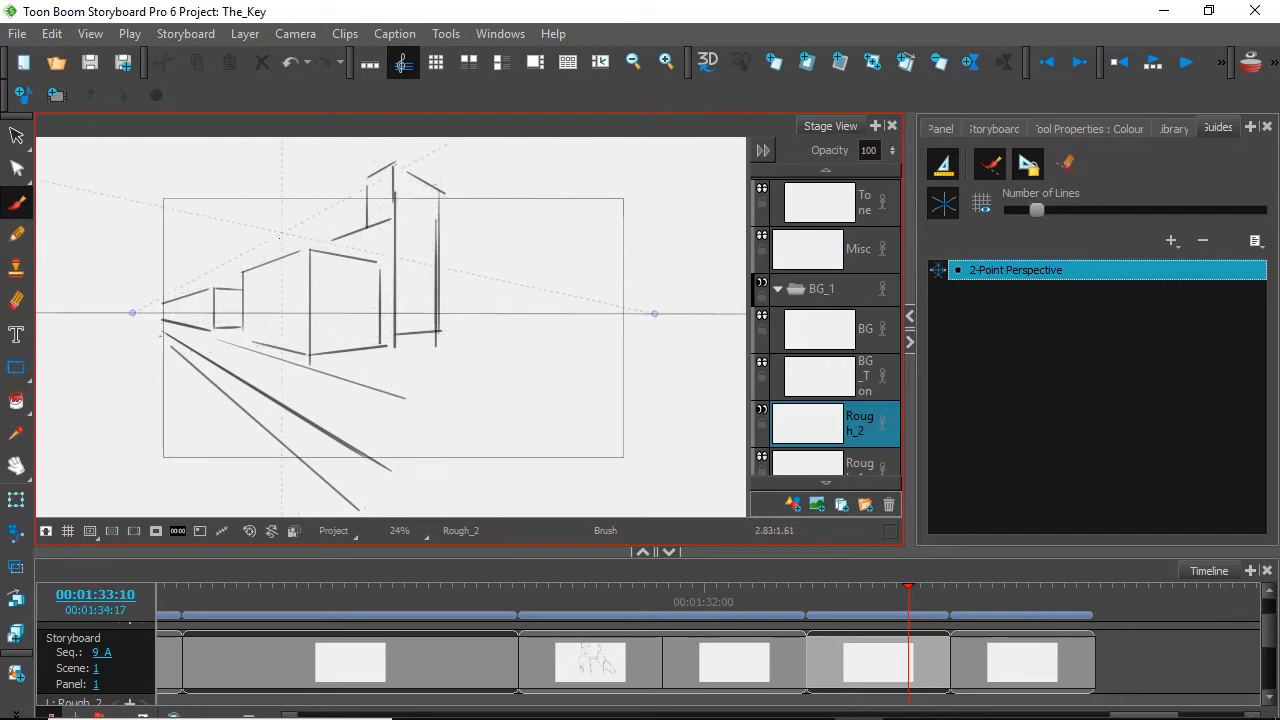
Brush short detail lines on and above the left building, undoing one stray stroke.
drag(300, 212, 328, 220)
mouse_move(248, 276)
mouse_down()
mouse_move(314, 283)
mouse_move(315, 266)
mouse_up()
key(ctrl+z)
mouse_move(266, 286)
mouse_down()
mouse_move(301, 278)
mouse_move(309, 302)
mouse_up()
Brush the vertical edges and receding lines of a building on the right side of the frame.
mouse_move(538, 230)
mouse_down()
mouse_move(674, 328)
mouse_move(535, 329)
mouse_move(533, 370)
mouse_up()
drag(533, 370, 643, 319)
drag(564, 252, 564, 368)
drag(585, 260, 585, 339)
drag(599, 277, 599, 339)
drag(608, 285, 608, 331)
mouse_move(536, 229)
mouse_down()
mouse_move(492, 253)
mouse_move(484, 350)
mouse_move(536, 272)
mouse_up()
mouse_move(475, 352)
mouse_down()
mouse_move(535, 358)
mouse_move(577, 313)
mouse_up()
drag(575, 267, 617, 292)
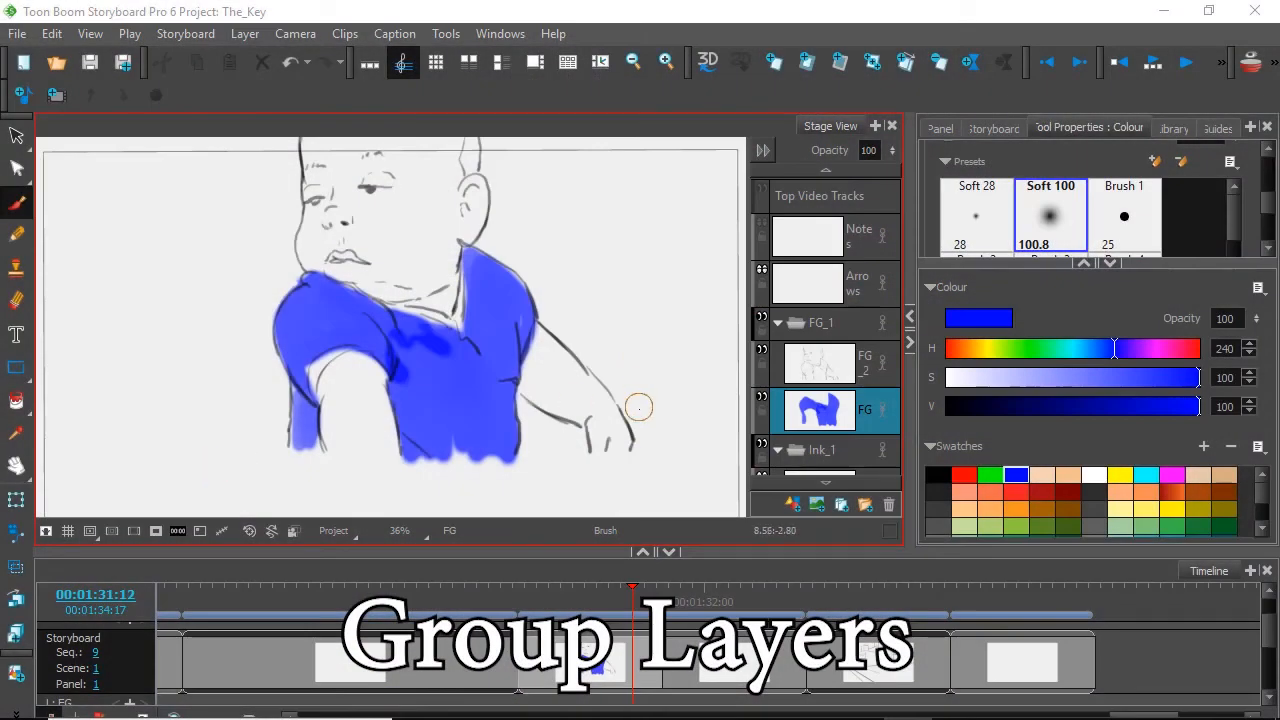
Toggle the visibility of the FG_2 line layer and the FG colour layer to view each one separately.
click(761, 349)
click(761, 349)
click(761, 349)
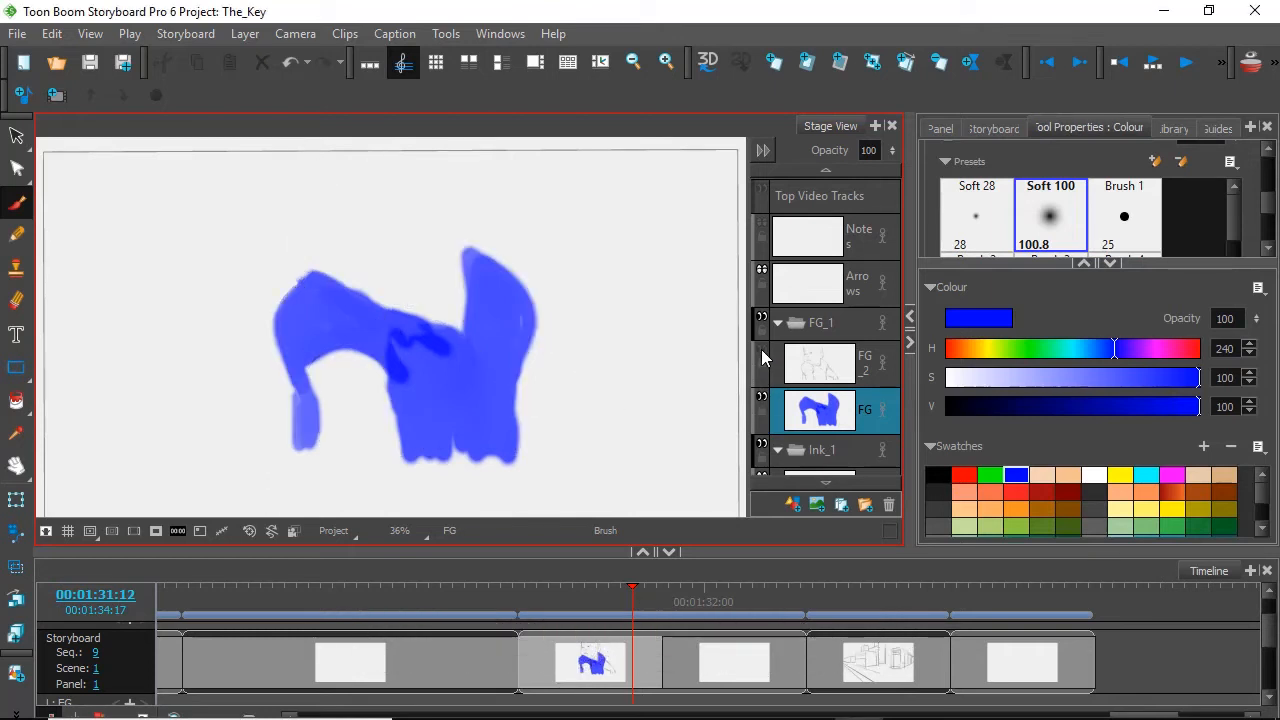
click(761, 400)
click(761, 400)
click(762, 350)
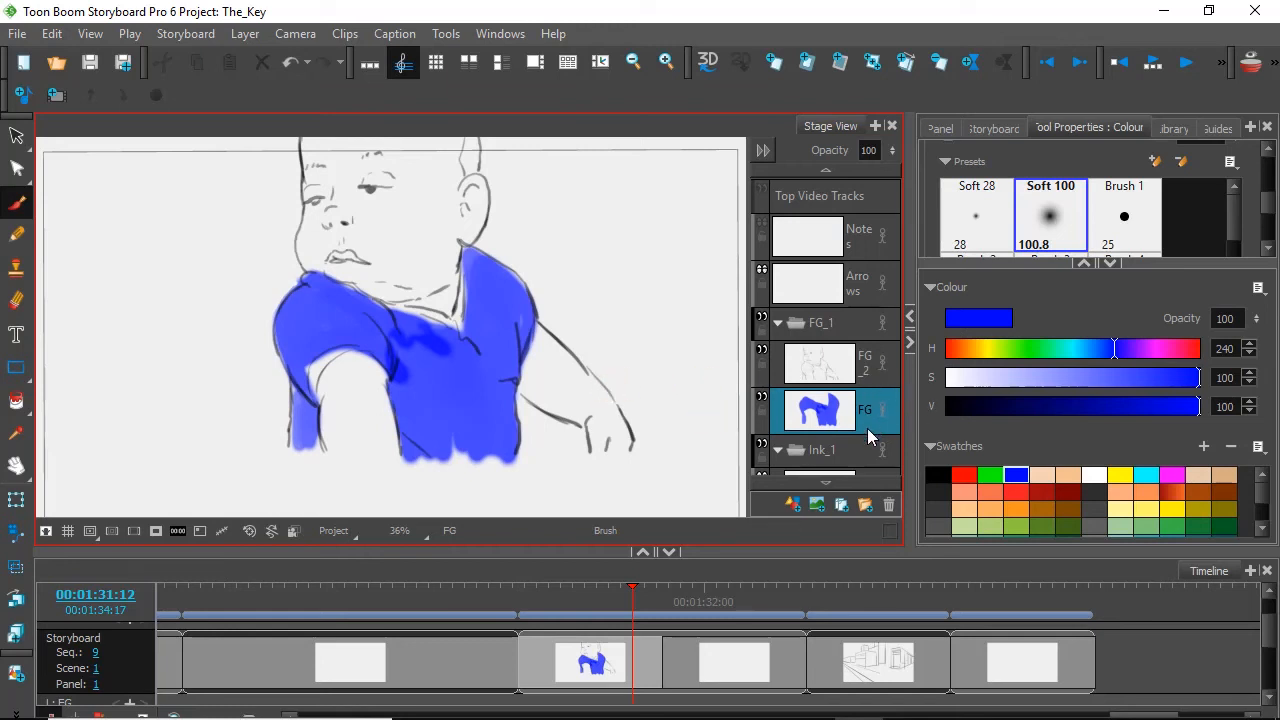
Try moving the FG_2 line layer on its own with Layer Transform, and undo the move.
click(16, 499)
click(876, 368)
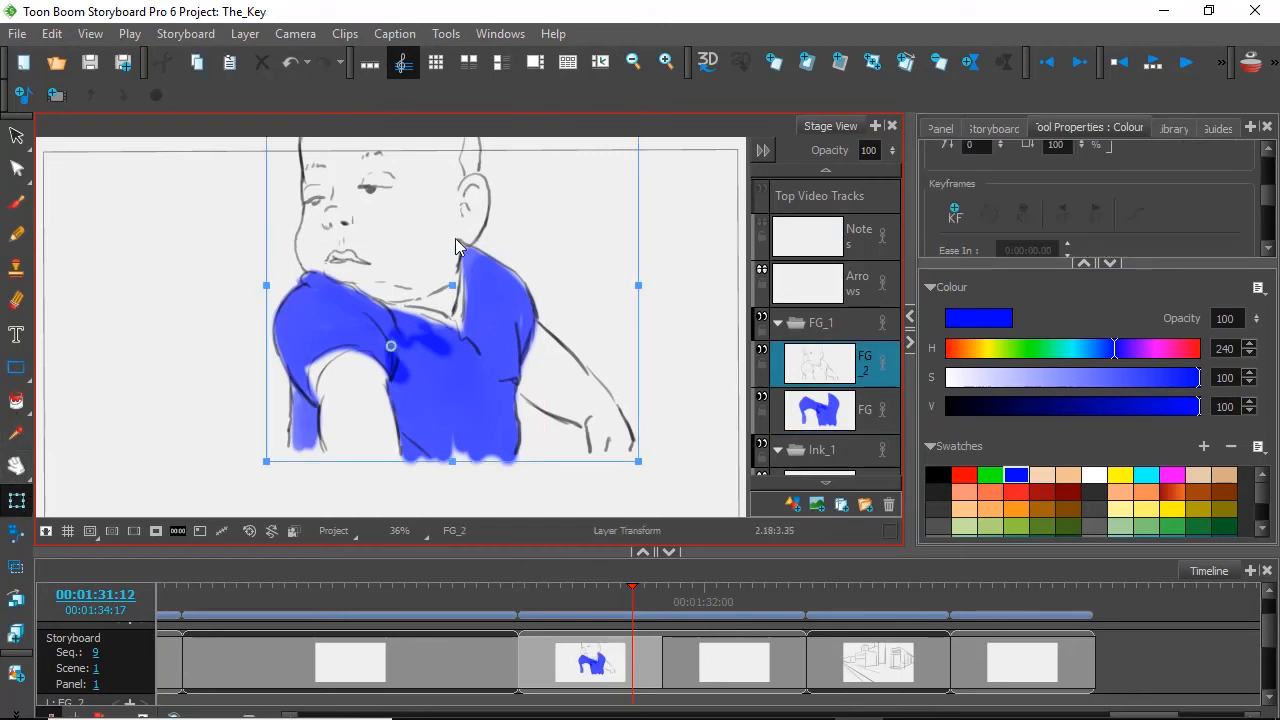
drag(424, 227, 232, 248)
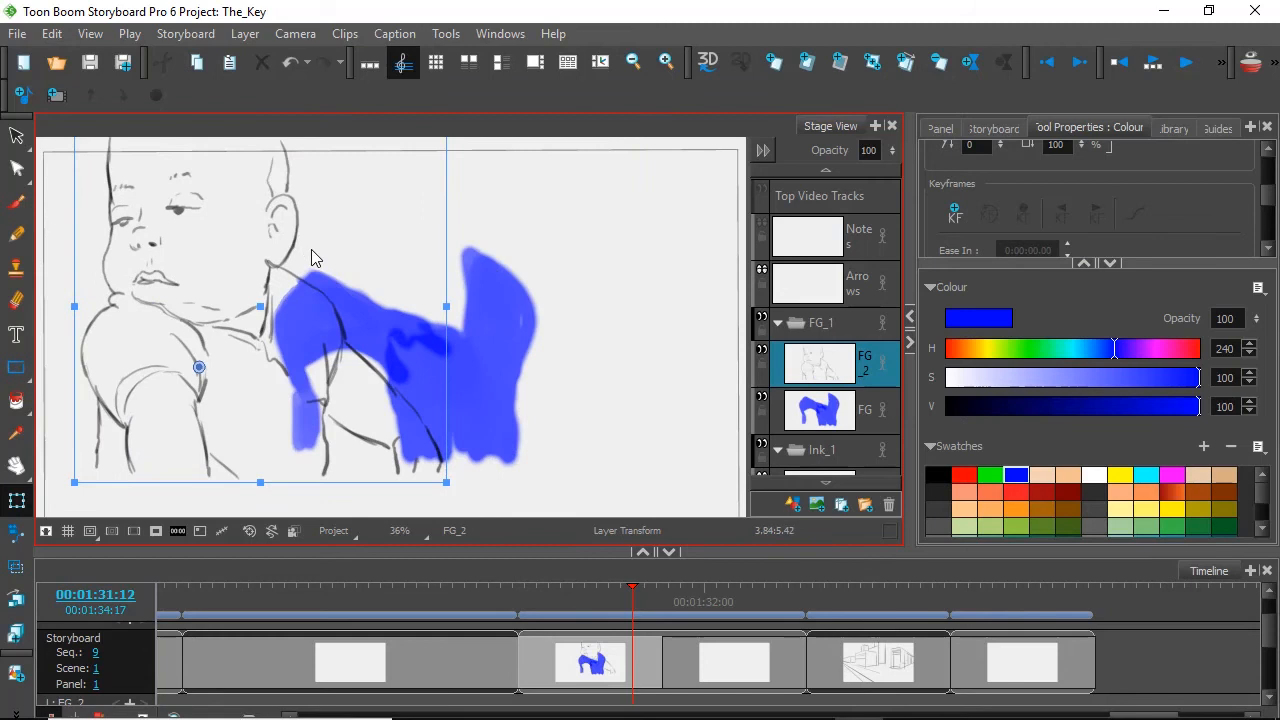
key(ctrl+z)
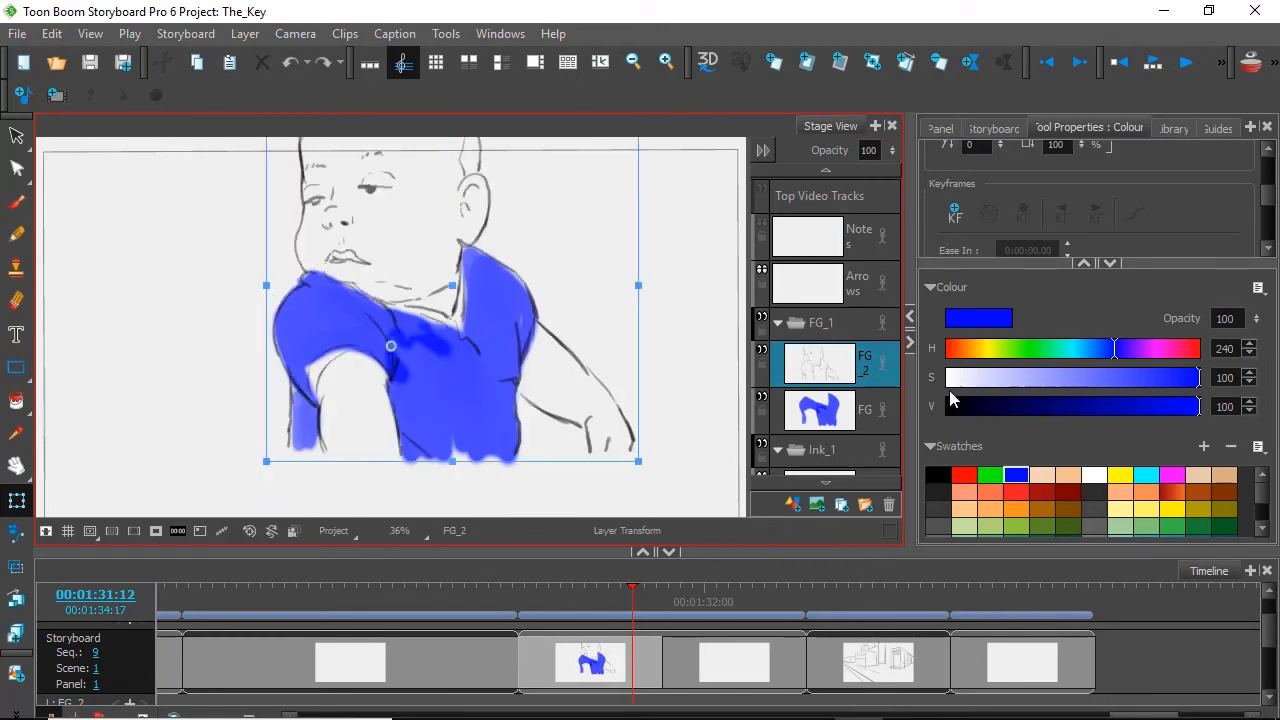
Move the whole FG_1 group slightly down and to the right so lines and colour shift together.
click(849, 325)
click(778, 323)
click(778, 323)
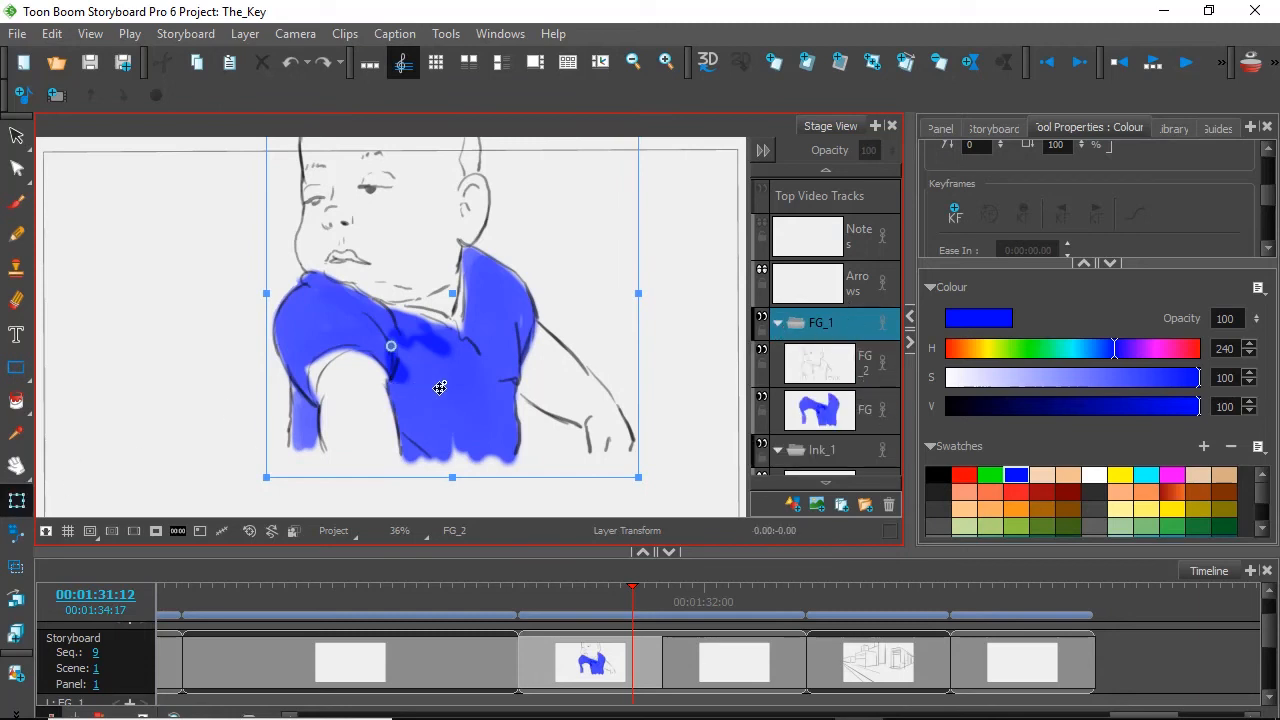
drag(434, 389, 459, 408)
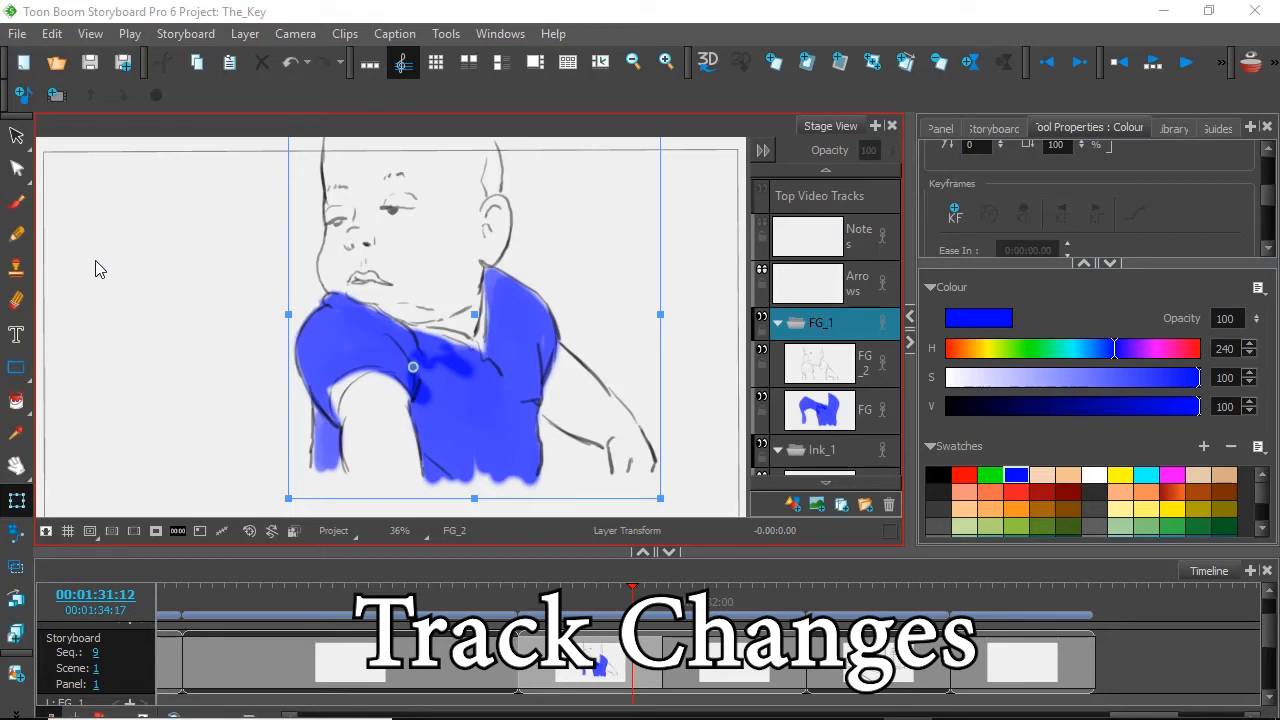
Choose the Brush tool and turn on Auto Tracking Mode for track changes.
click(17, 201)
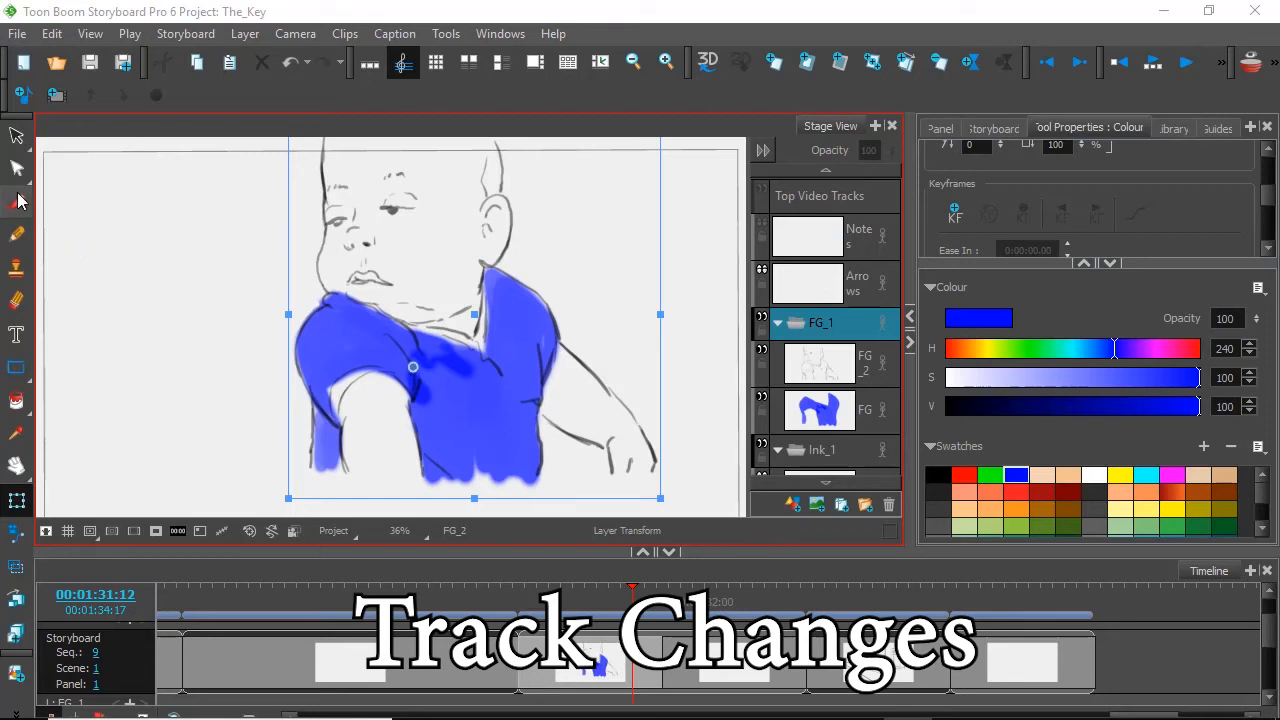
click(197, 35)
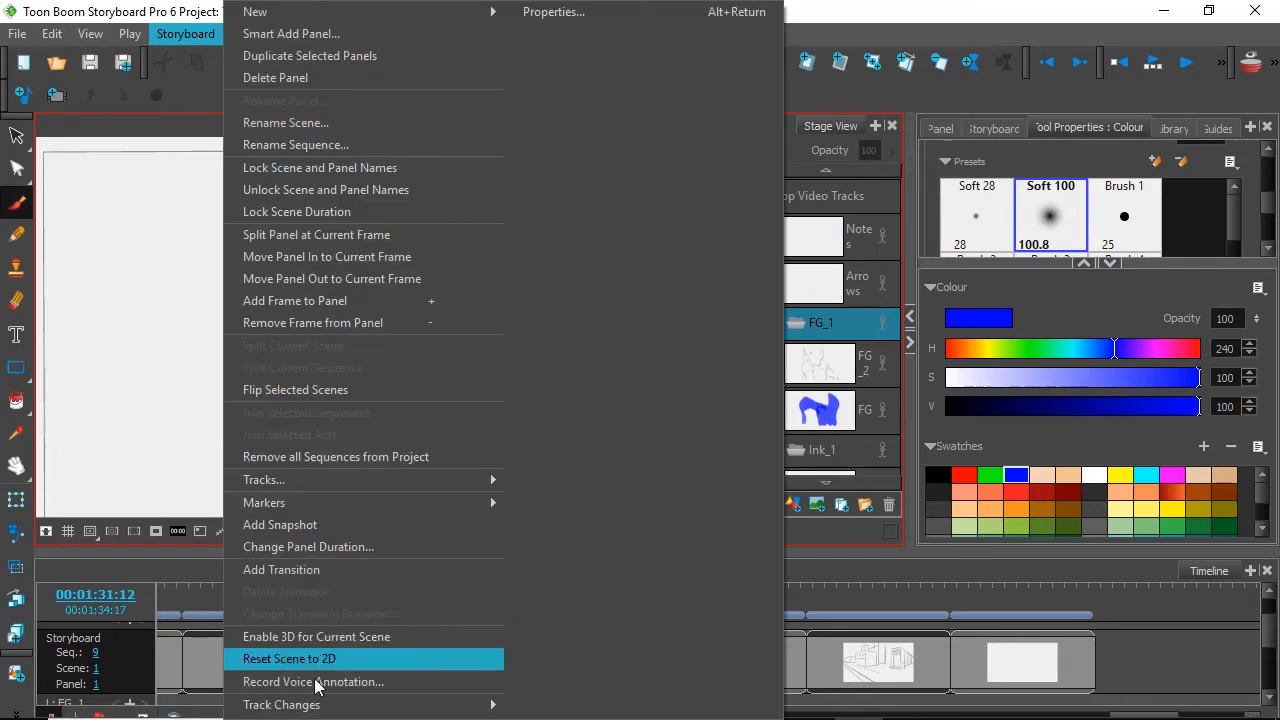
mouse_move(318, 708)
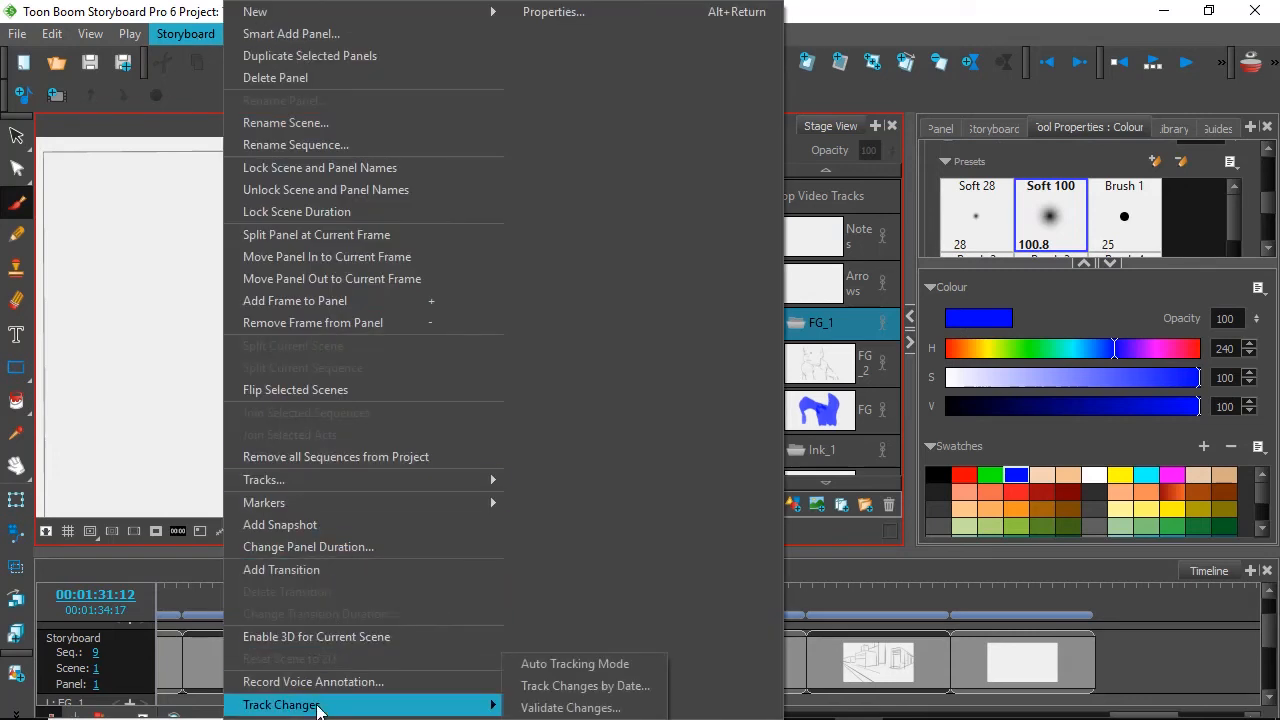
click(569, 663)
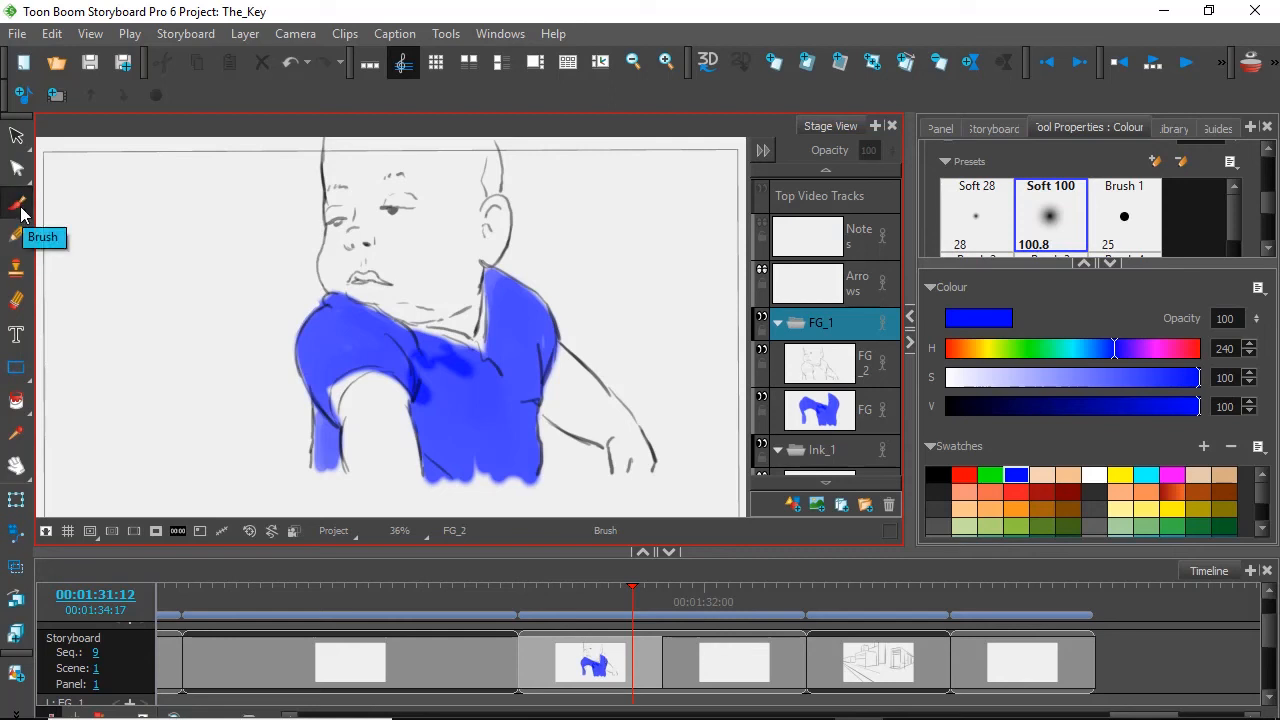
Handwrite a black note beside the baby's head on the Notes layer with the Soft 28 brush.
mouse_move(606, 176)
mouse_down()
mouse_move(603, 207)
mouse_move(650, 174)
mouse_up()
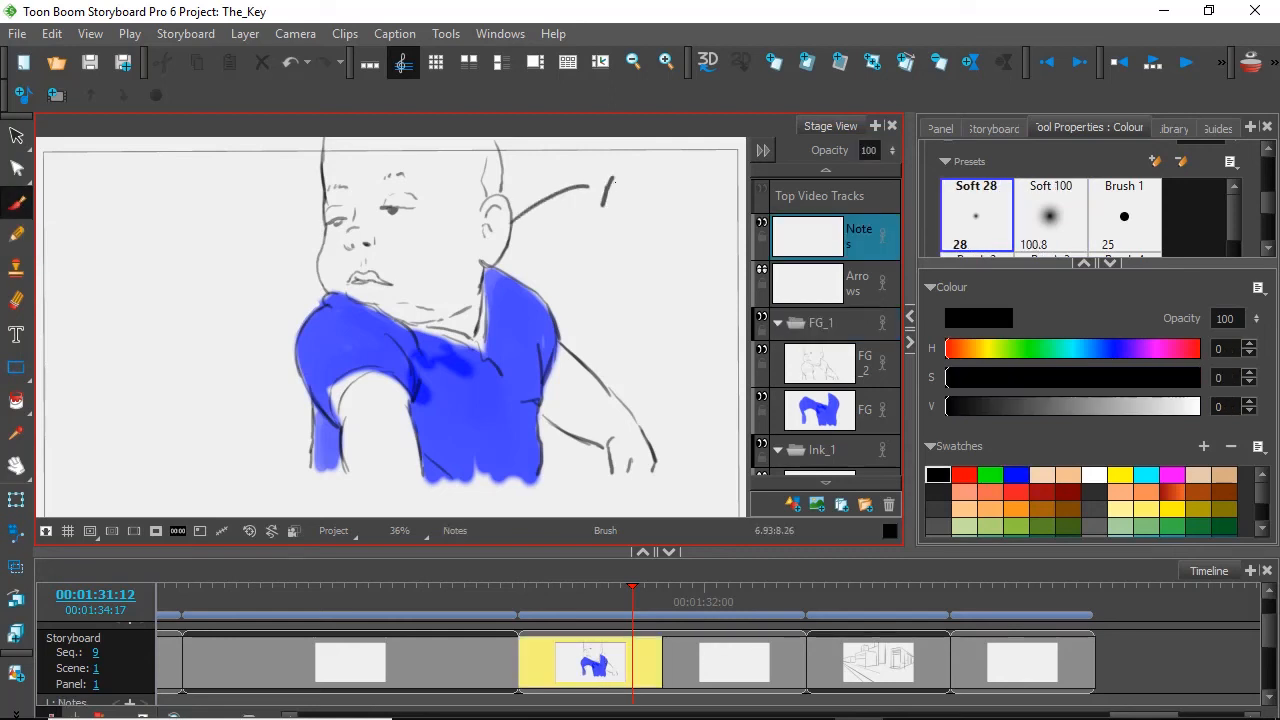
drag(636, 180, 633, 199)
drag(674, 170, 659, 203)
mouse_move(604, 228)
mouse_down()
mouse_move(598, 257)
mouse_move(616, 241)
mouse_up()
drag(598, 257, 622, 251)
drag(624, 256, 651, 232)
drag(651, 232, 666, 250)
drag(688, 230, 672, 250)
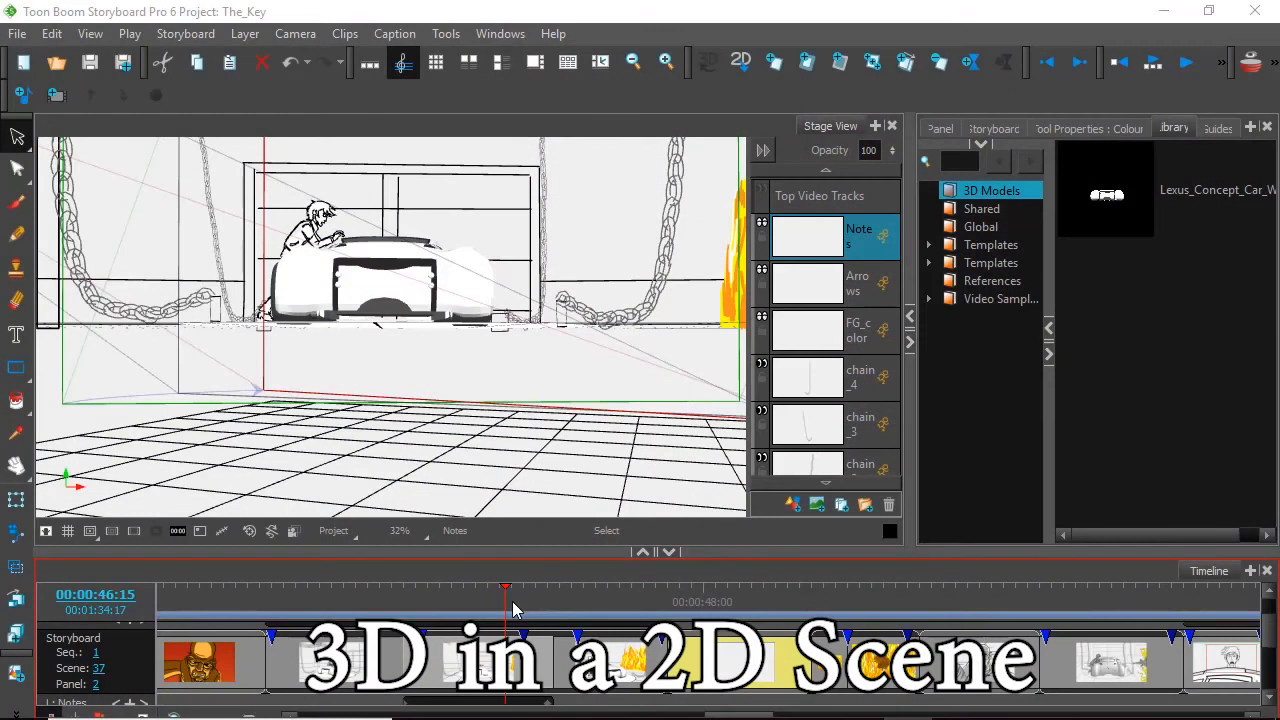
Go past the 3D scene 37 to the empty scene 37_A and insert the Lexus concept car model using Render to 2D.
drag(505, 600, 614, 598)
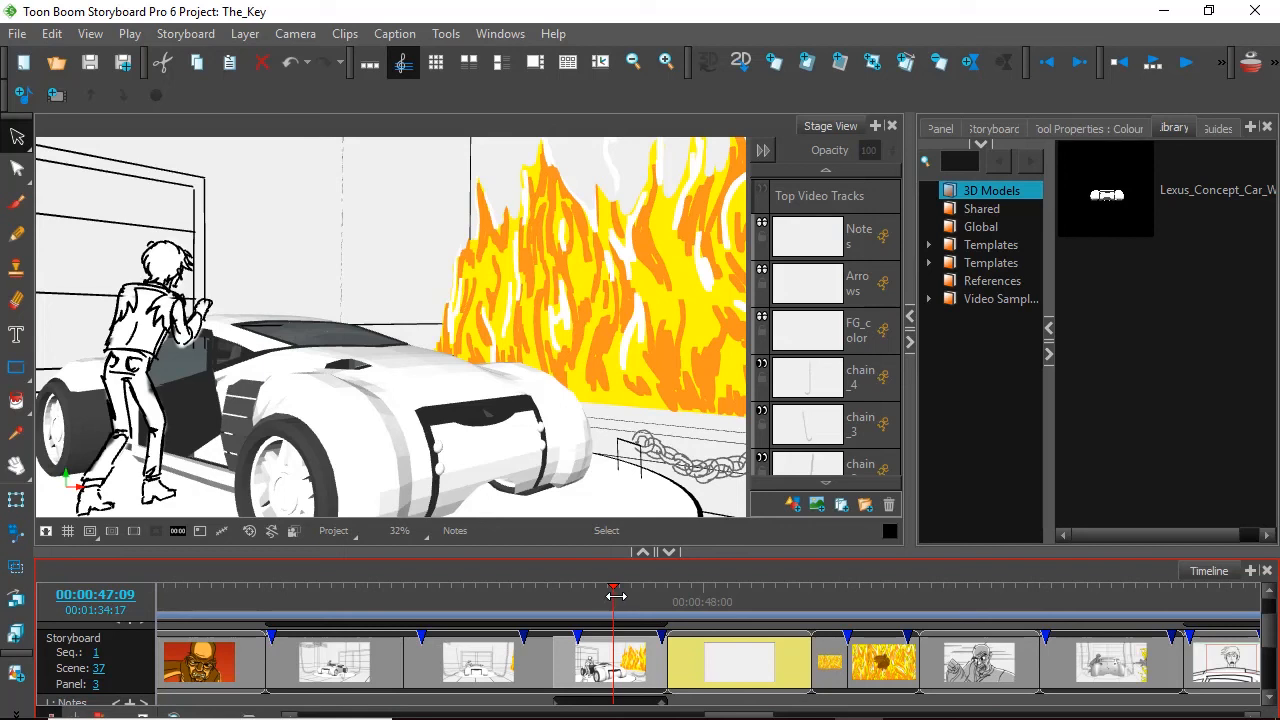
drag(616, 596, 718, 600)
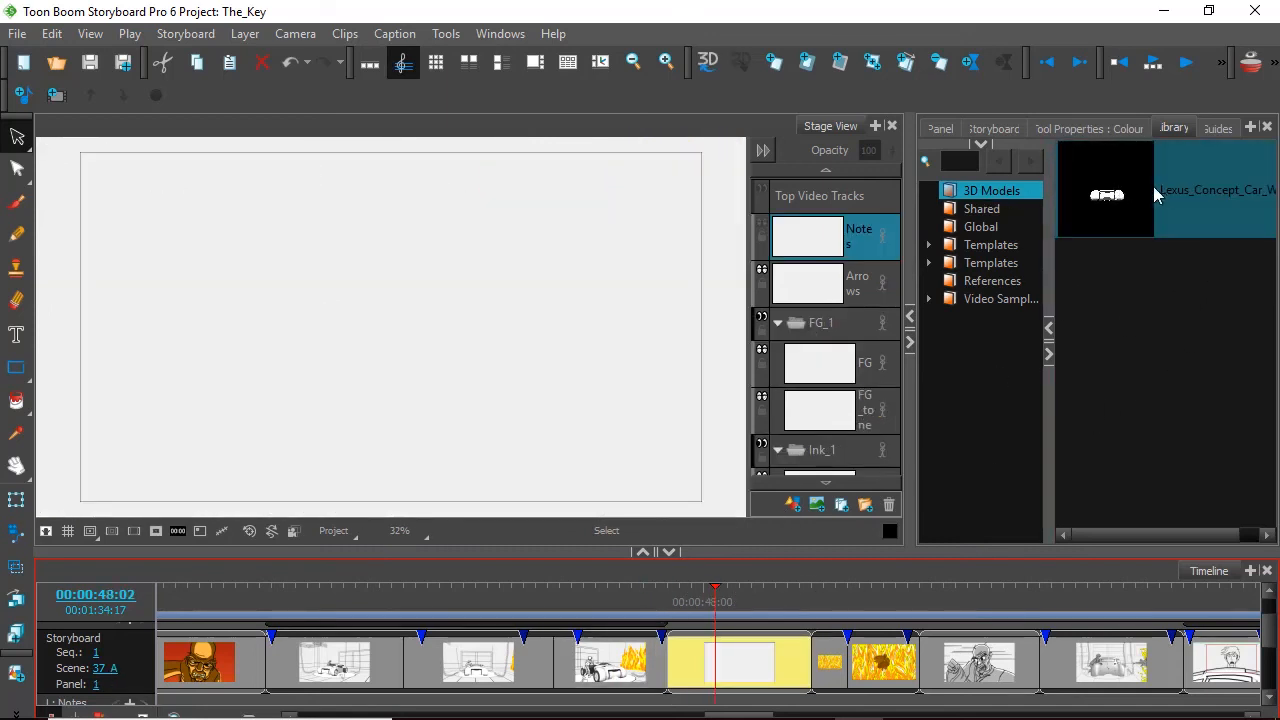
drag(1128, 195, 451, 337)
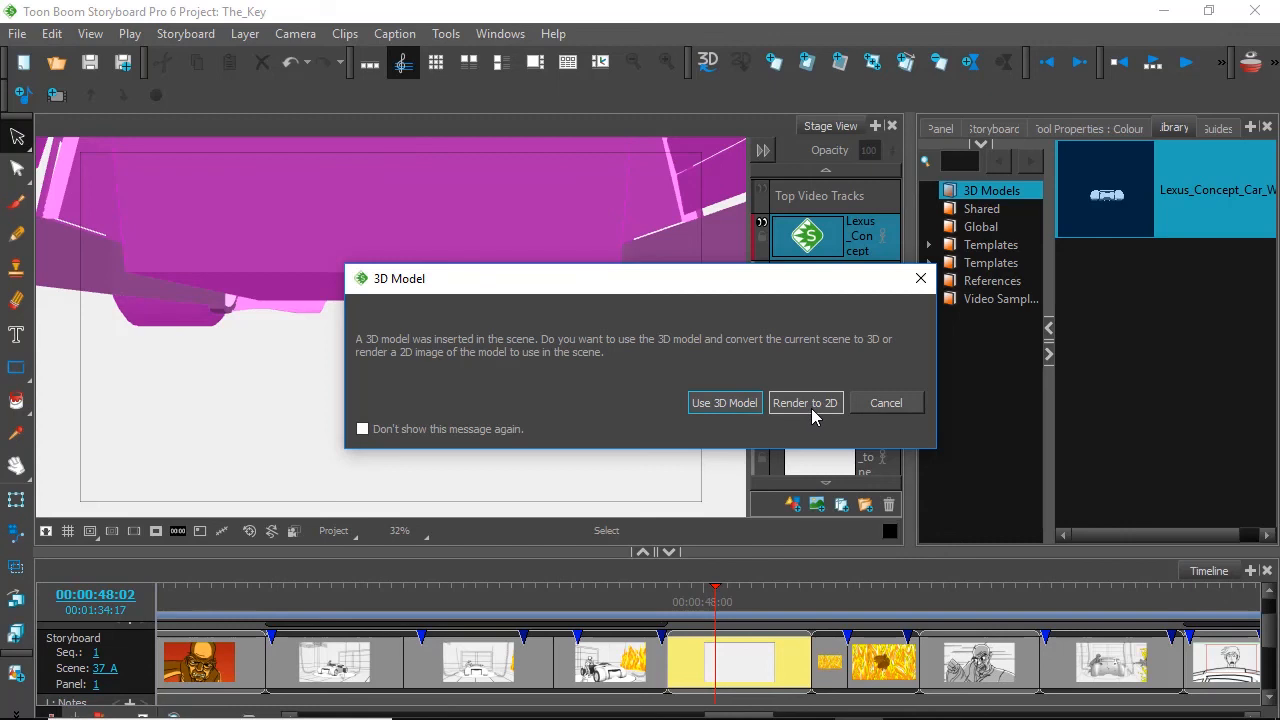
click(805, 403)
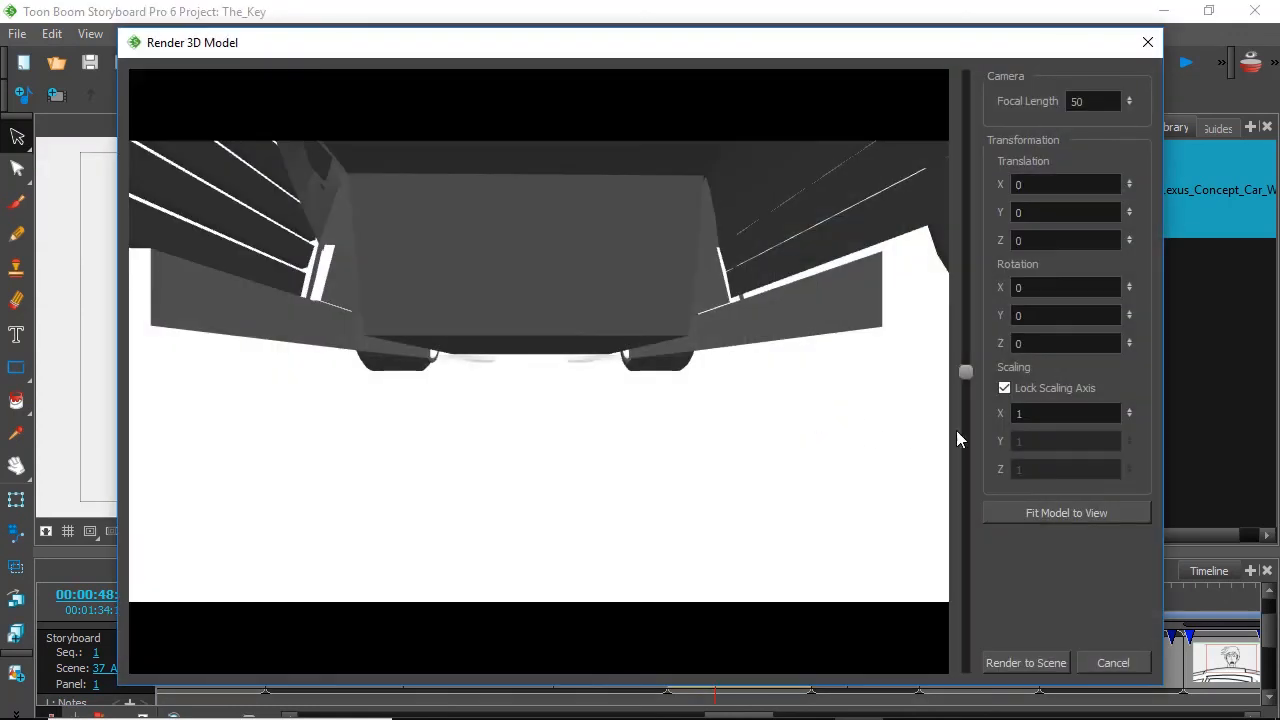
Fit the car model to the view, rotate it to X 4 and Y 59, and translate it to X -8.9 and Y -12.3.
click(1040, 514)
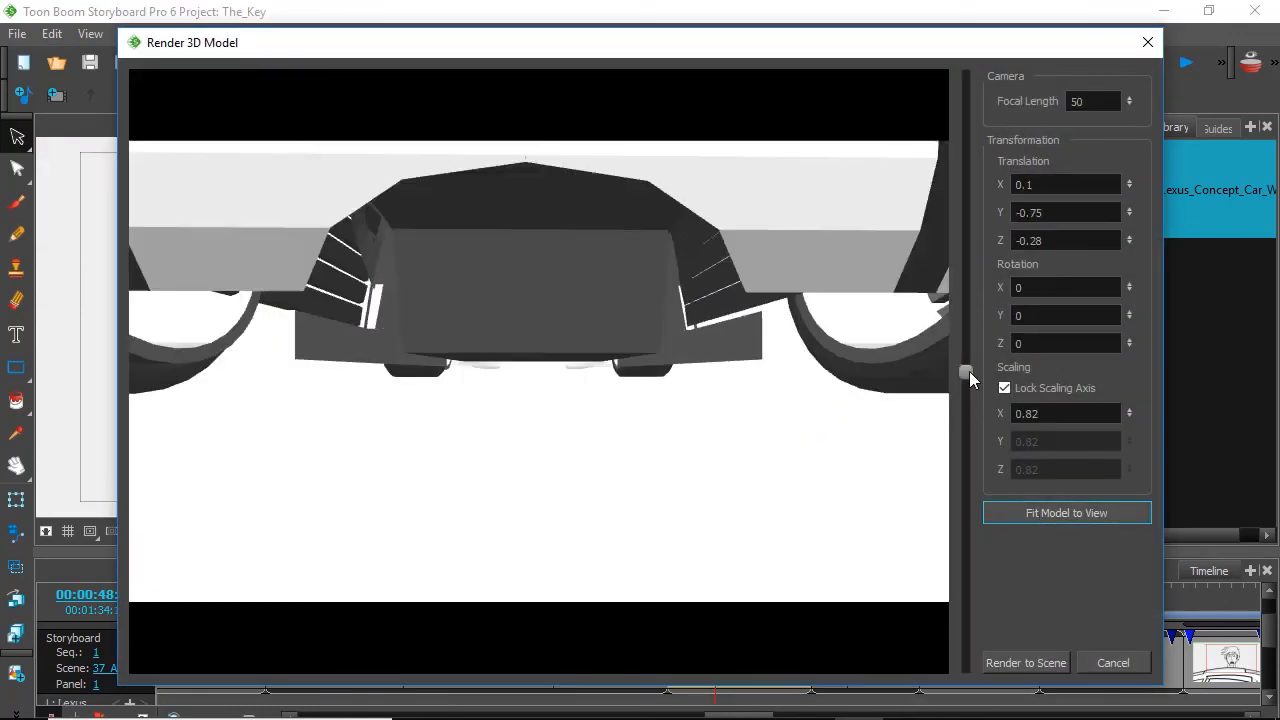
drag(967, 375, 966, 394)
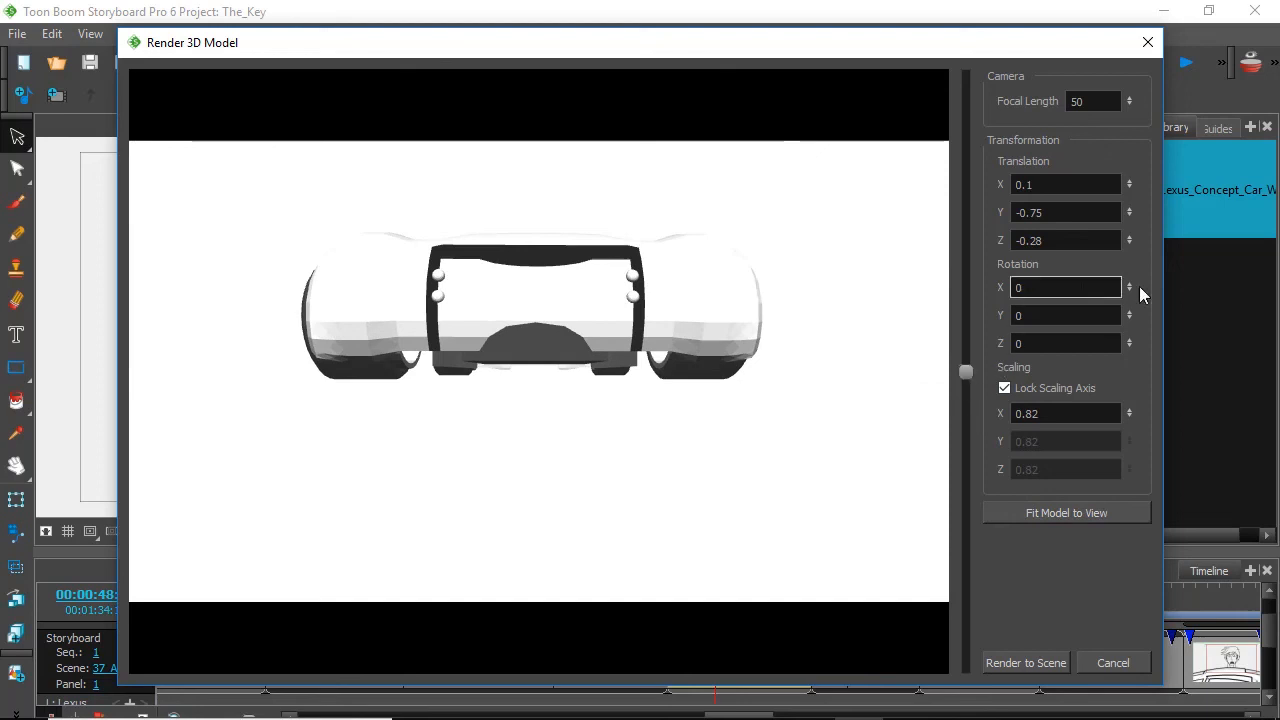
drag(1130, 288, 1127, 216)
drag(1128, 318, 1092, 104)
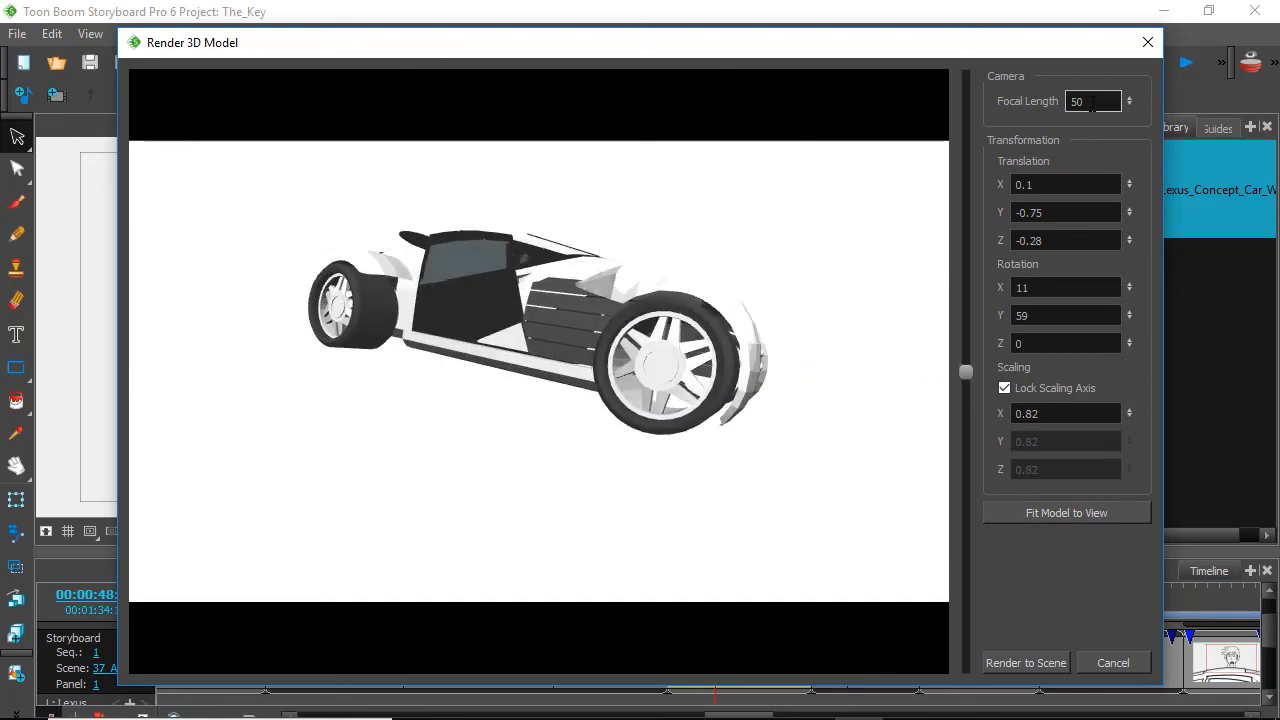
drag(1129, 288, 1134, 341)
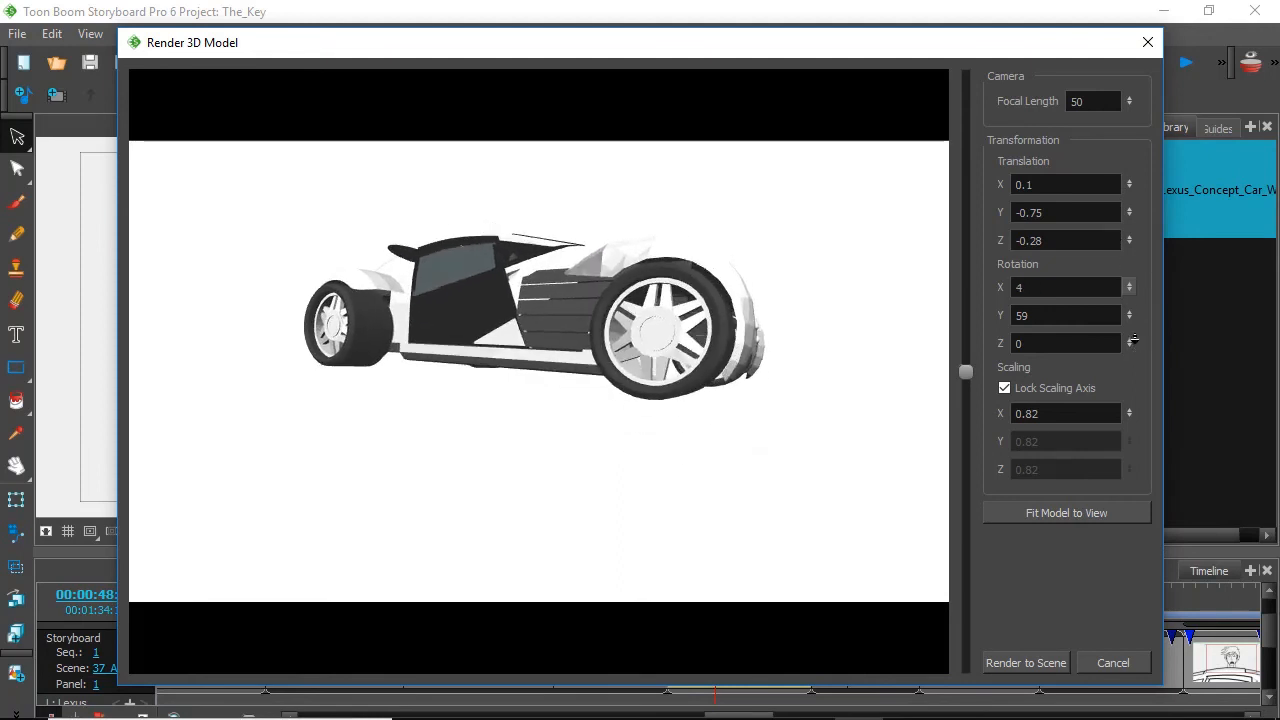
drag(1129, 212, 1151, 360)
drag(1129, 184, 1040, 375)
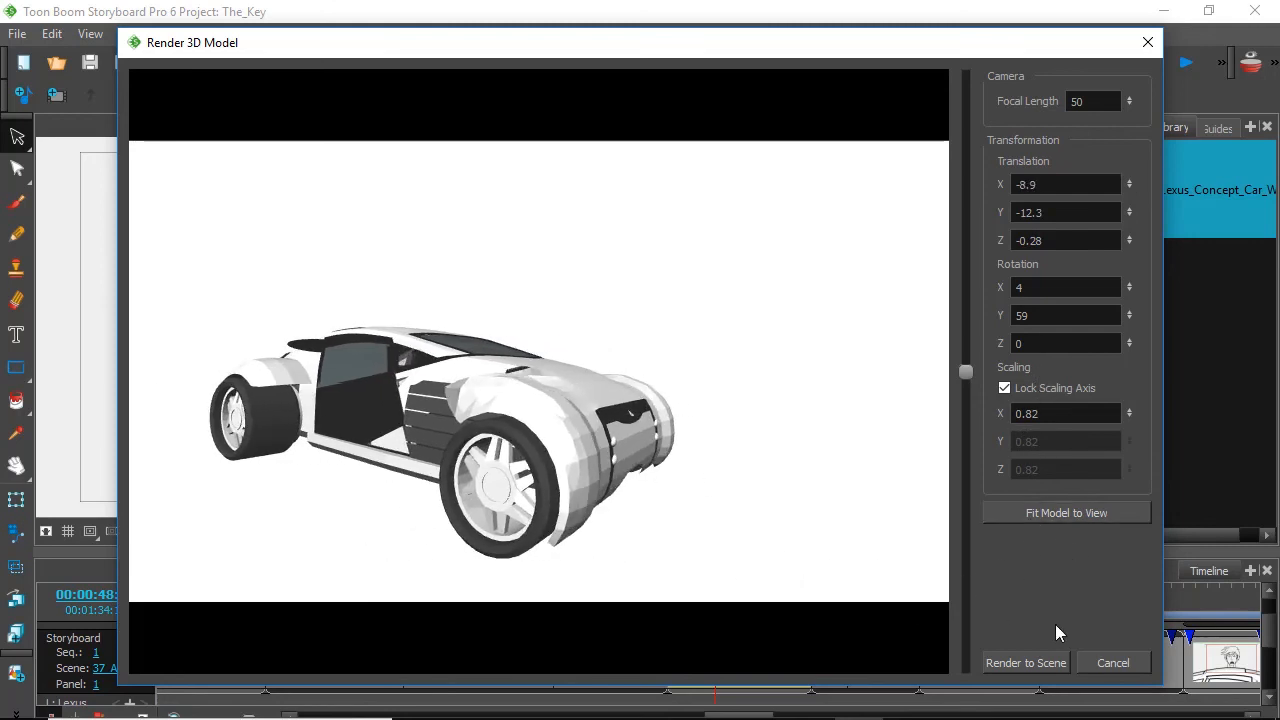
Render the car to the scene and nudge the rendered image slightly to the right.
click(1028, 663)
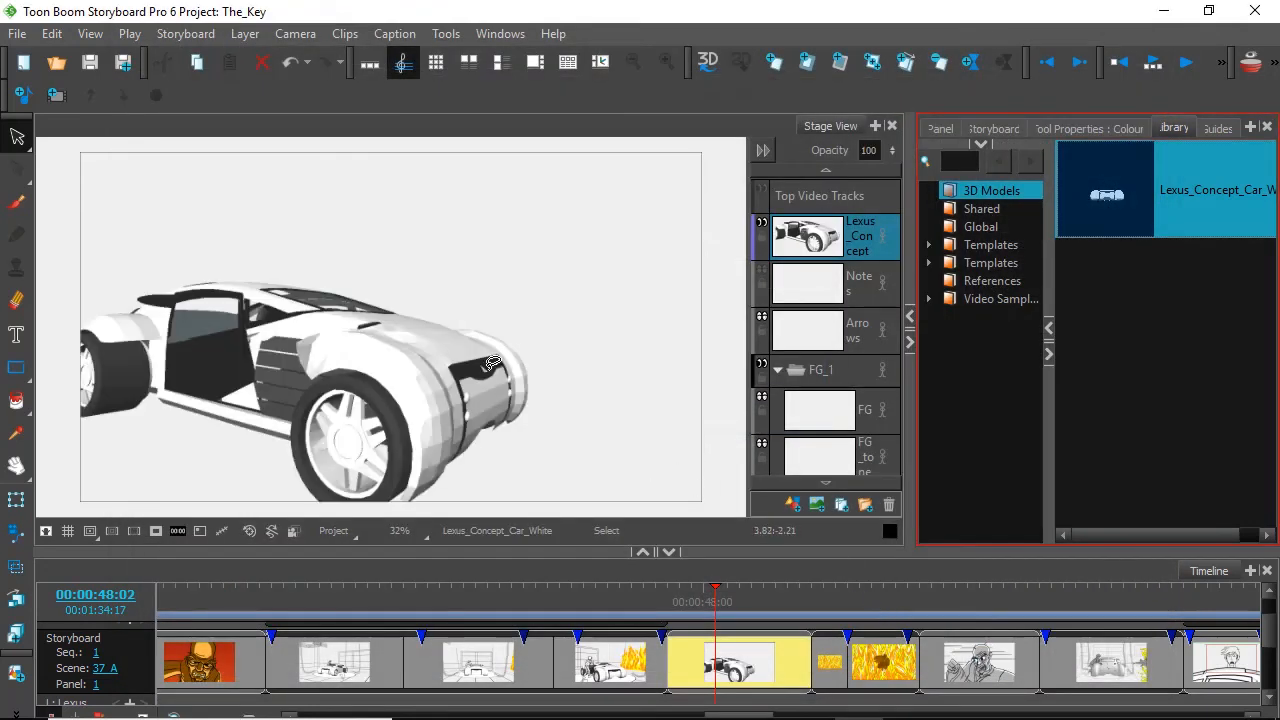
click(348, 342)
mouse_move(426, 378)
mouse_down()
mouse_move(433, 303)
mouse_move(422, 383)
mouse_move(425, 371)
mouse_up()
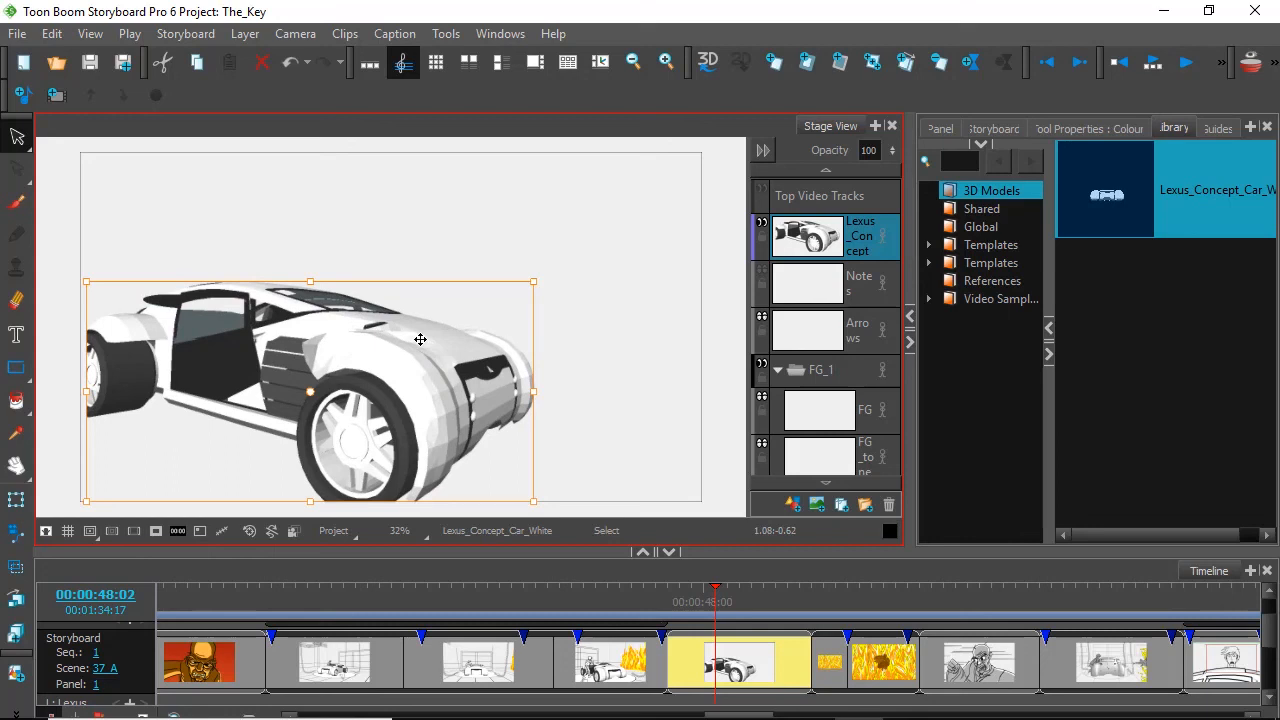
Brush a zigzag stroke on the FG layer behind the front of the rendered car.
click(868, 410)
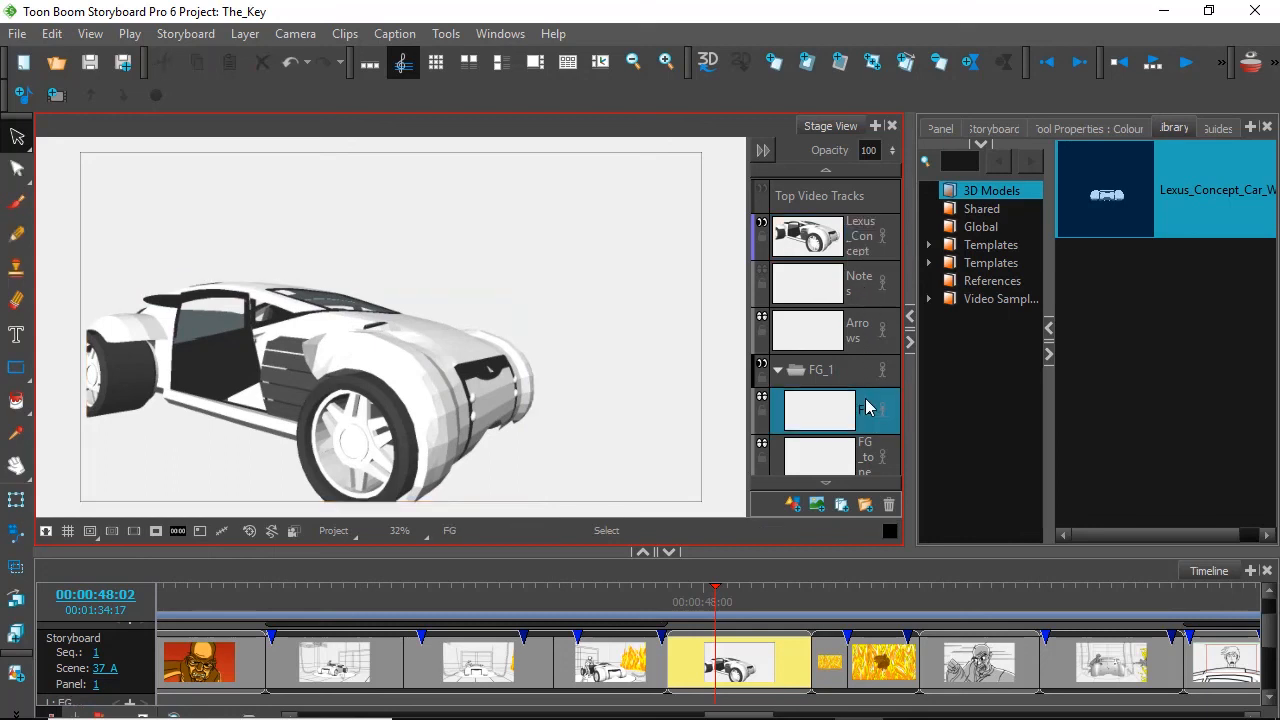
click(16, 201)
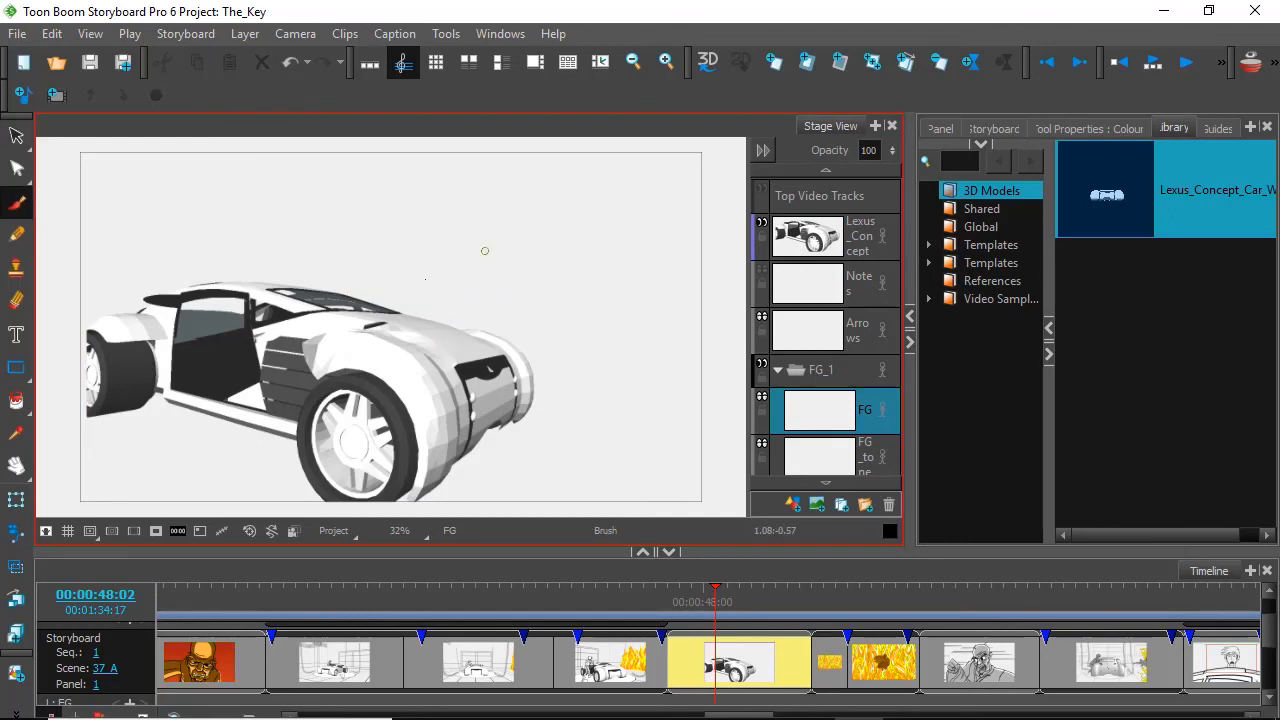
mouse_move(484, 242)
mouse_down()
mouse_move(324, 442)
mouse_move(454, 389)
mouse_move(548, 468)
mouse_up()
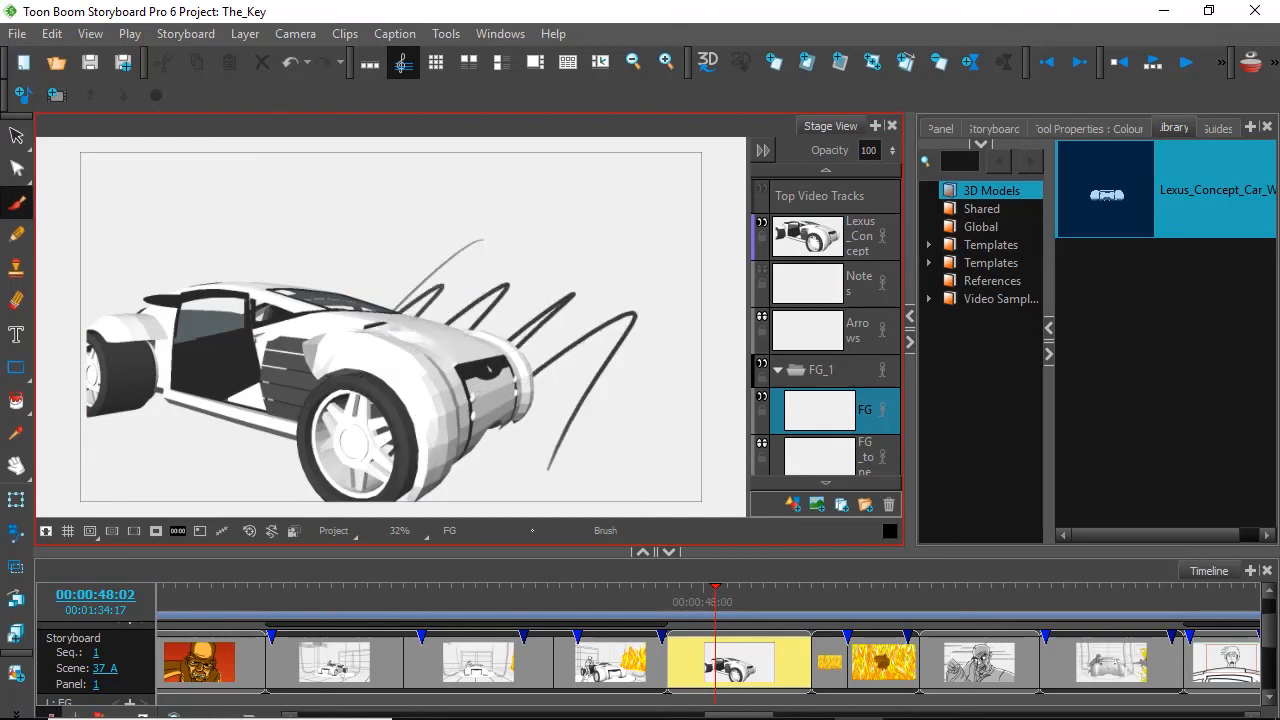